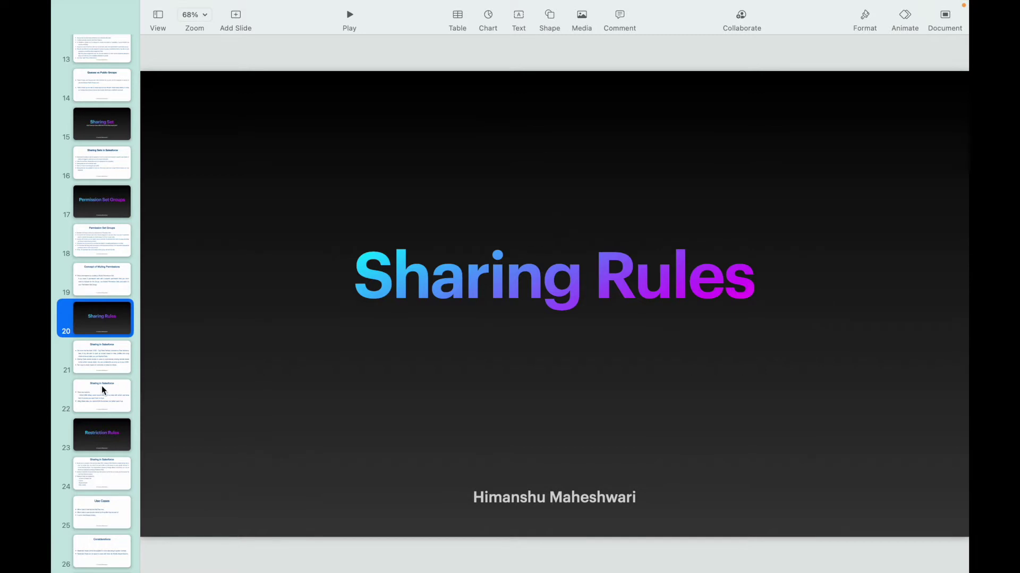
Show slide 21 and highlight OWD, Org Wide Defaults and Role Hierarchy in its first bullet
{"action": "left_click", "coordinate": [99, 353]}
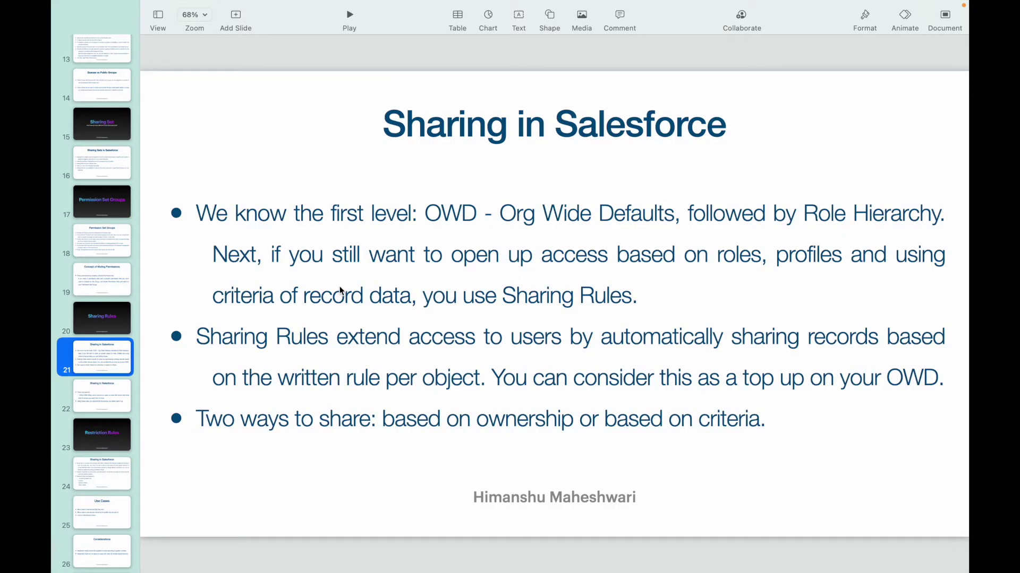
{"action": "left_click", "coordinate": [434, 219]}
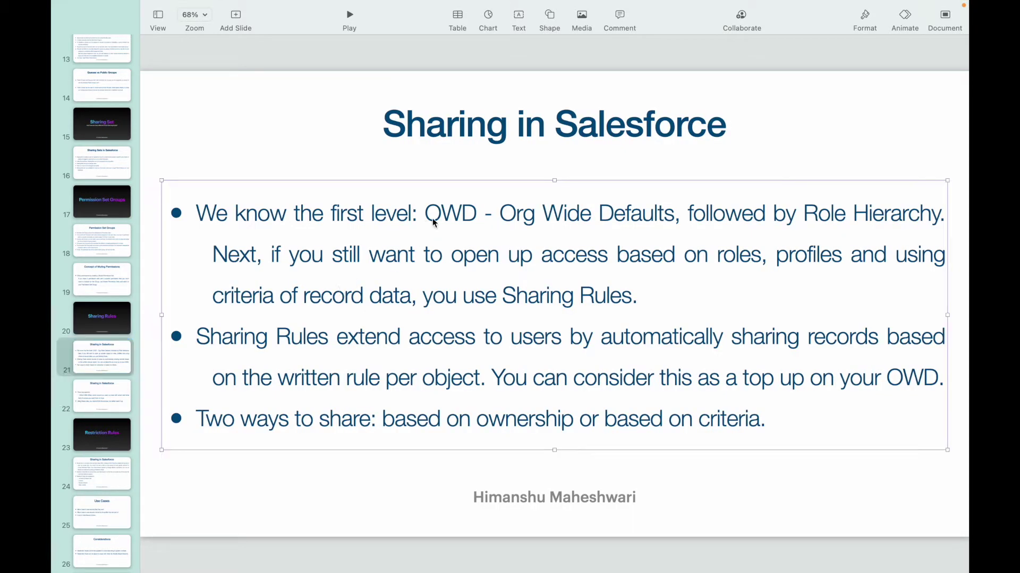
{"action": "left_click", "coordinate": [444, 215]}
{"action": "double_click", "coordinate": [446, 215]}
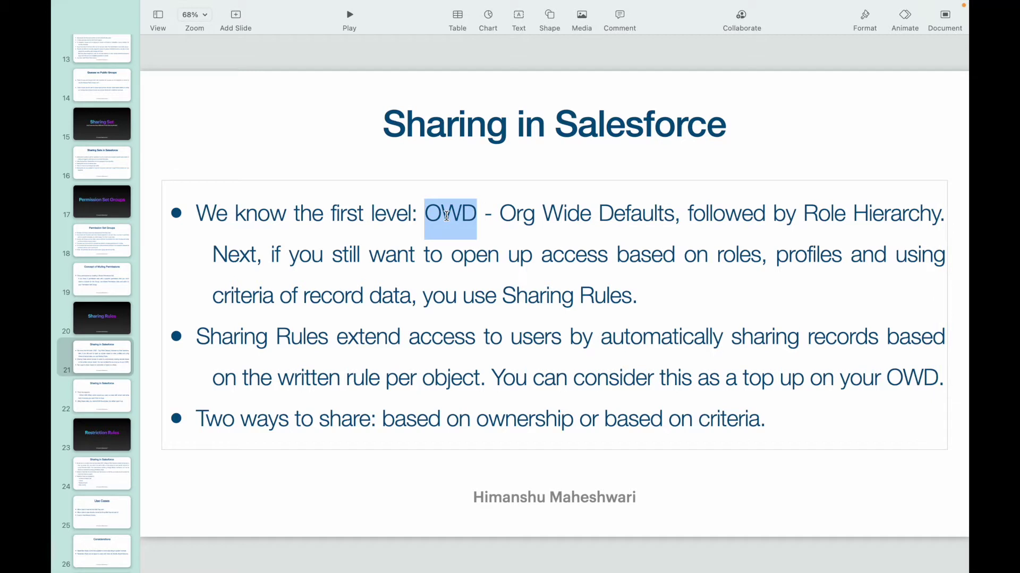
{"action": "left_click_drag", "start_coordinate": [503, 215], "coordinate": [665, 213]}
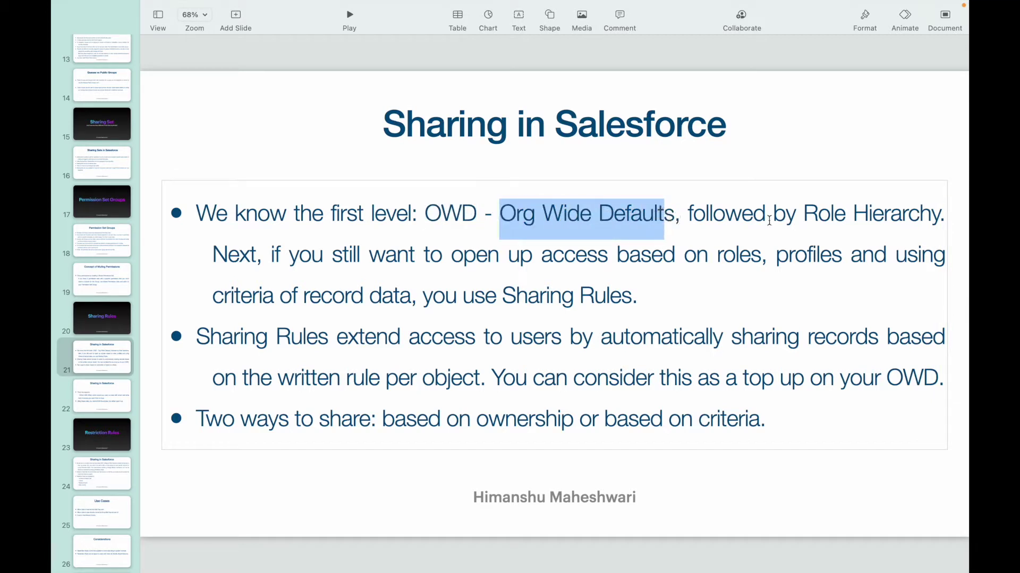
{"action": "left_click_drag", "start_coordinate": [802, 213], "coordinate": [932, 214]}
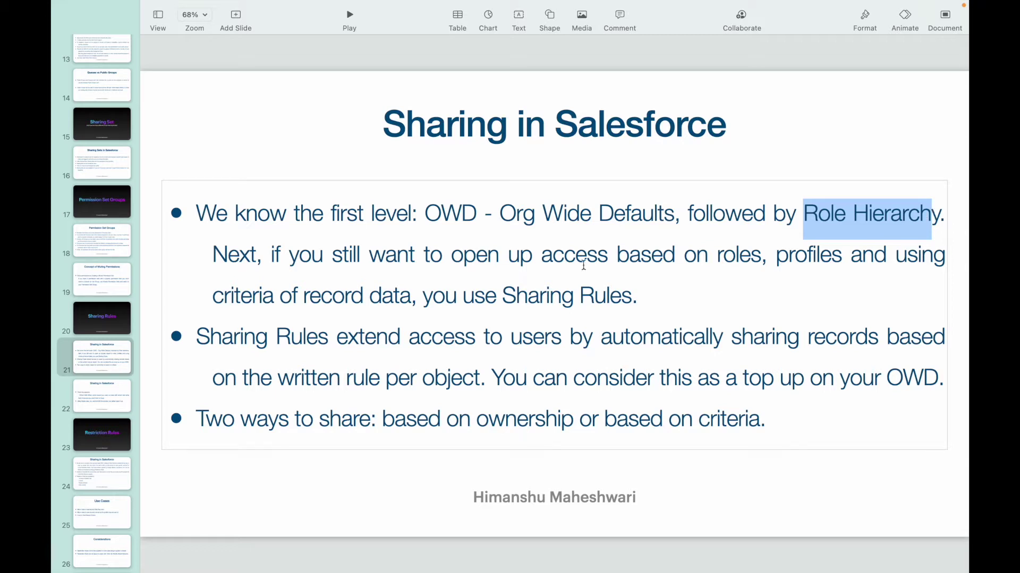
Highlight OWD, want, roles, profiles, Sharing Rules and the start of the second bullet
{"action": "double_click", "coordinate": [442, 214]}
{"action": "double_click", "coordinate": [389, 255]}
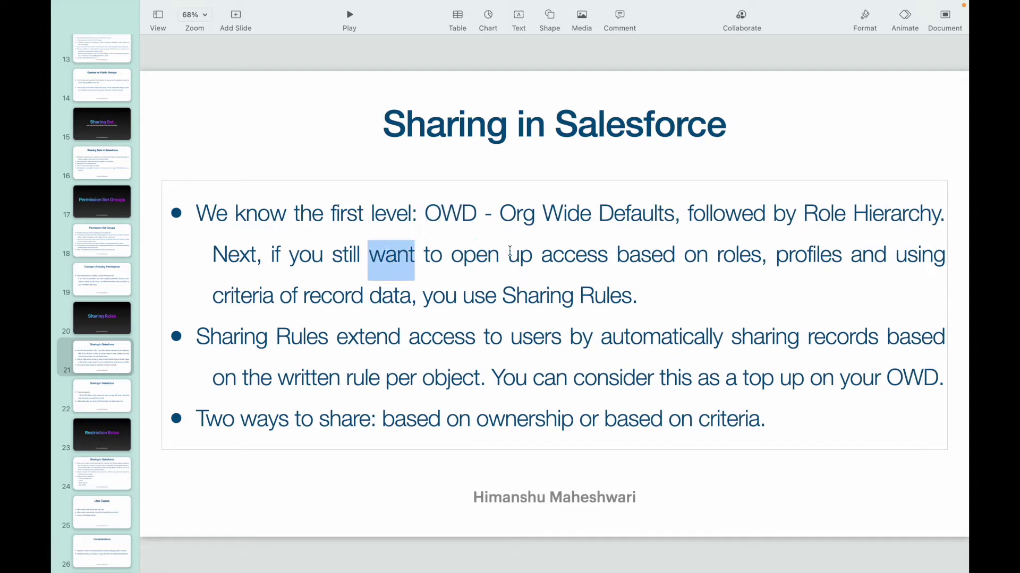
{"action": "double_click", "coordinate": [739, 256]}
{"action": "double_click", "coordinate": [799, 255]}
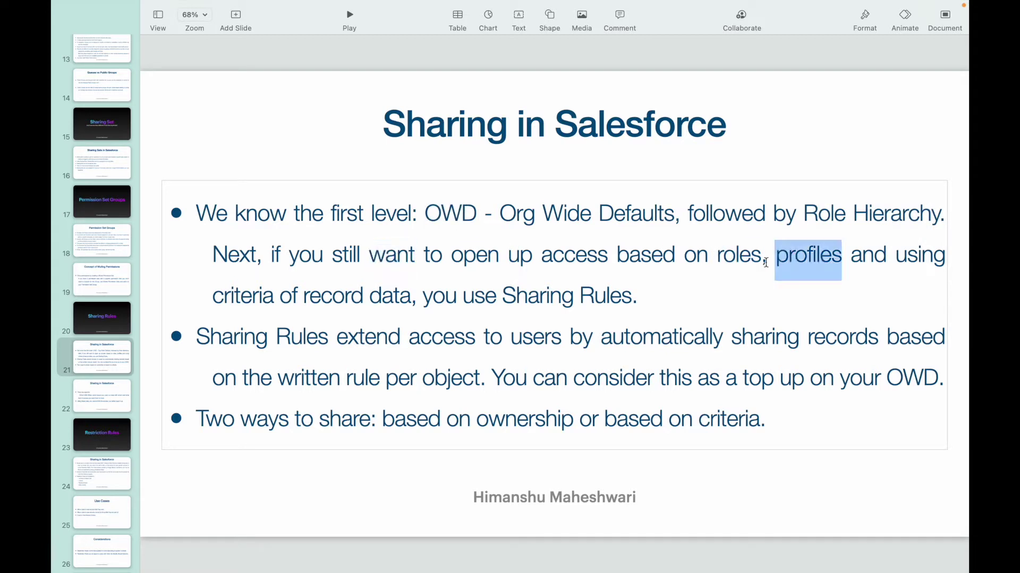
{"action": "left_click", "coordinate": [485, 300]}
{"action": "left_click_drag", "start_coordinate": [484, 300], "coordinate": [632, 301]}
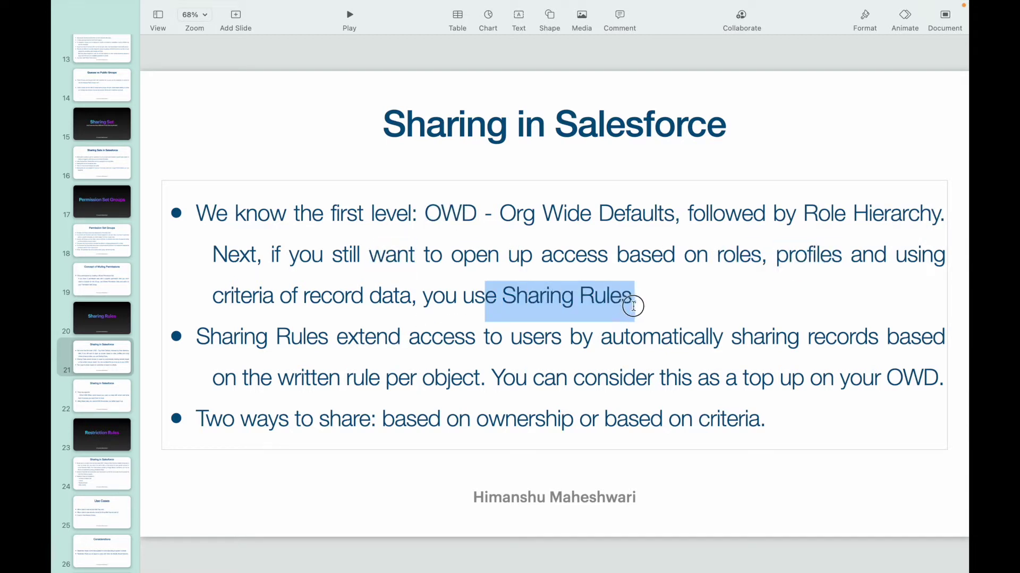
{"action": "left_click", "coordinate": [658, 304]}
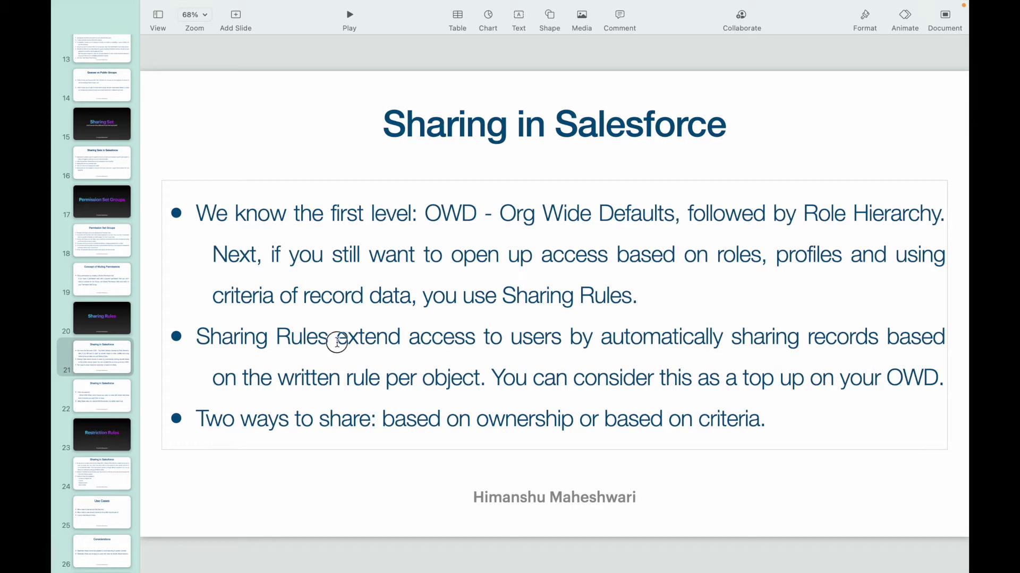
{"action": "left_click_drag", "start_coordinate": [339, 342], "coordinate": [823, 335]}
Highlight the second bullet's first sentence, the 'top up on your OWD' phrase and OWD
{"action": "left_click_drag", "start_coordinate": [347, 376], "coordinate": [197, 344]}
{"action": "left_click", "coordinate": [483, 376]}
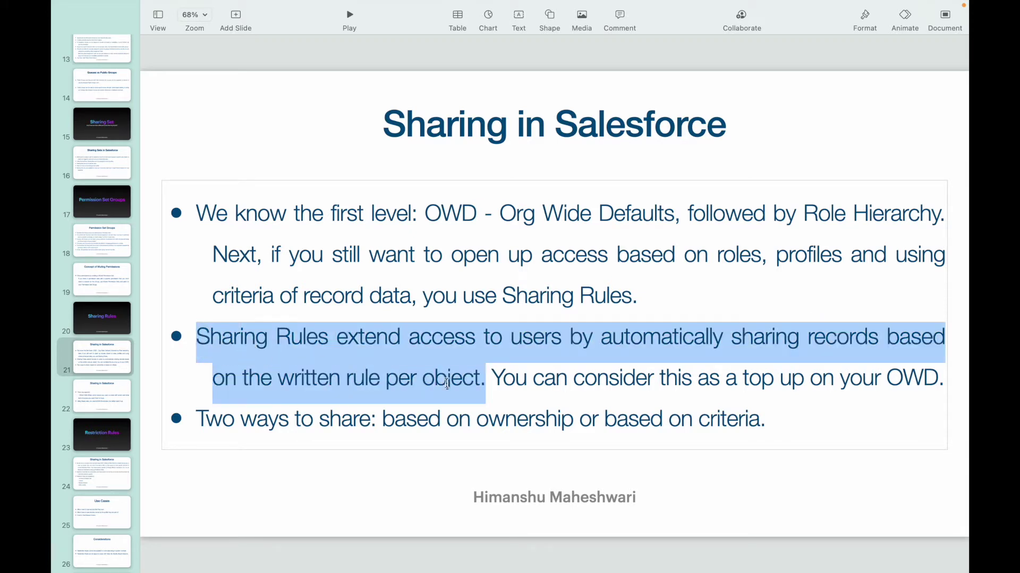
{"action": "left_click", "coordinate": [498, 381]}
{"action": "left_click_drag", "start_coordinate": [623, 378], "coordinate": [929, 379]}
{"action": "double_click", "coordinate": [913, 378]}
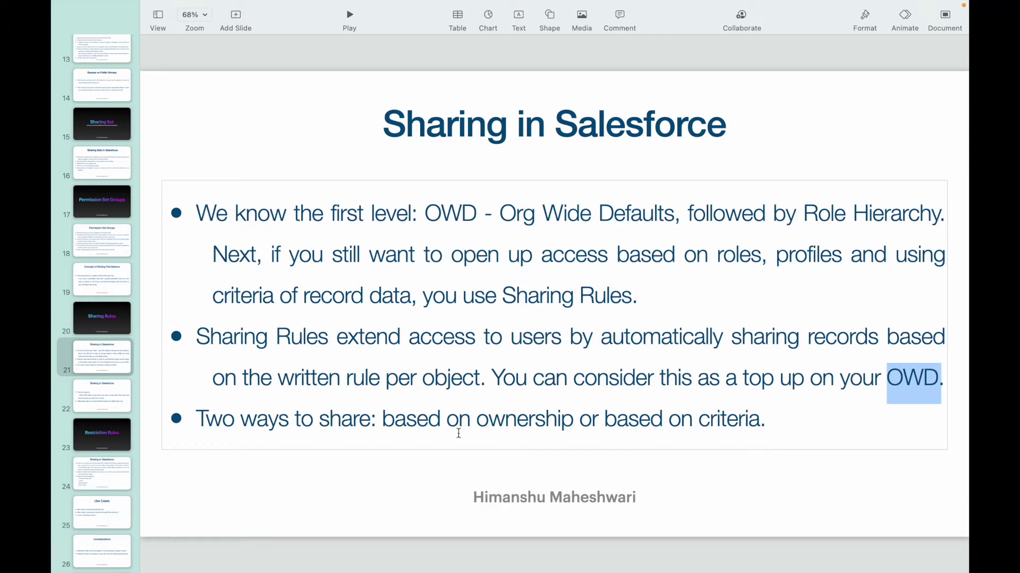
Highlight ways, ownership and criteria in the third bullet, then advance to slide 22
{"action": "double_click", "coordinate": [281, 420]}
{"action": "left_click", "coordinate": [353, 420]}
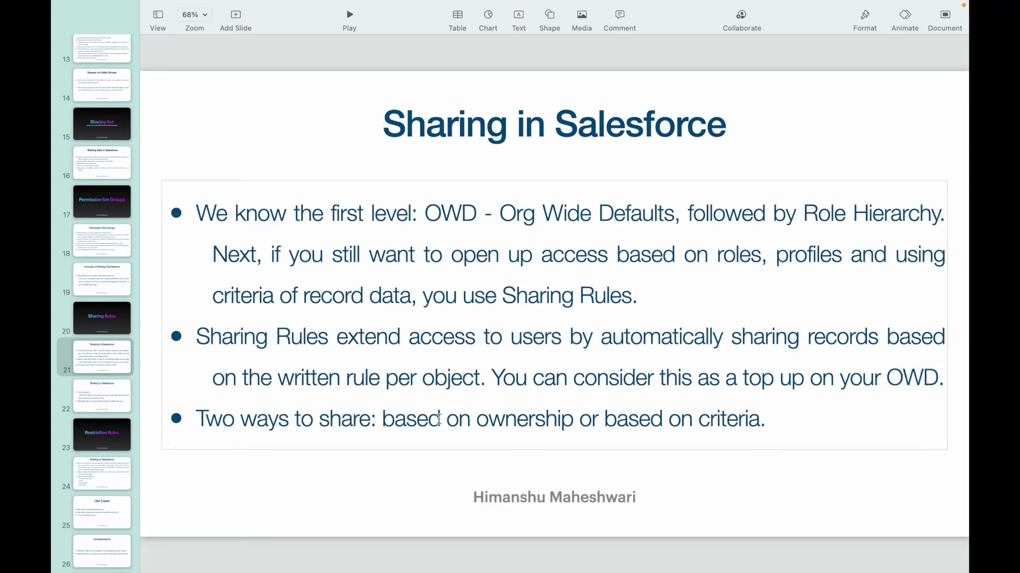
{"action": "double_click", "coordinate": [497, 414]}
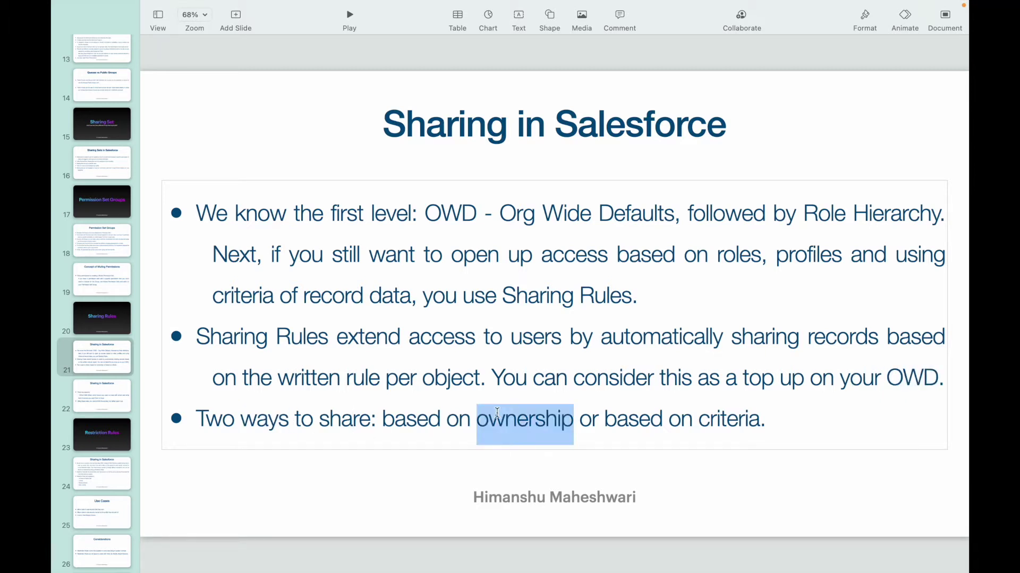
{"action": "double_click", "coordinate": [728, 420]}
{"action": "key", "text": "Down"}
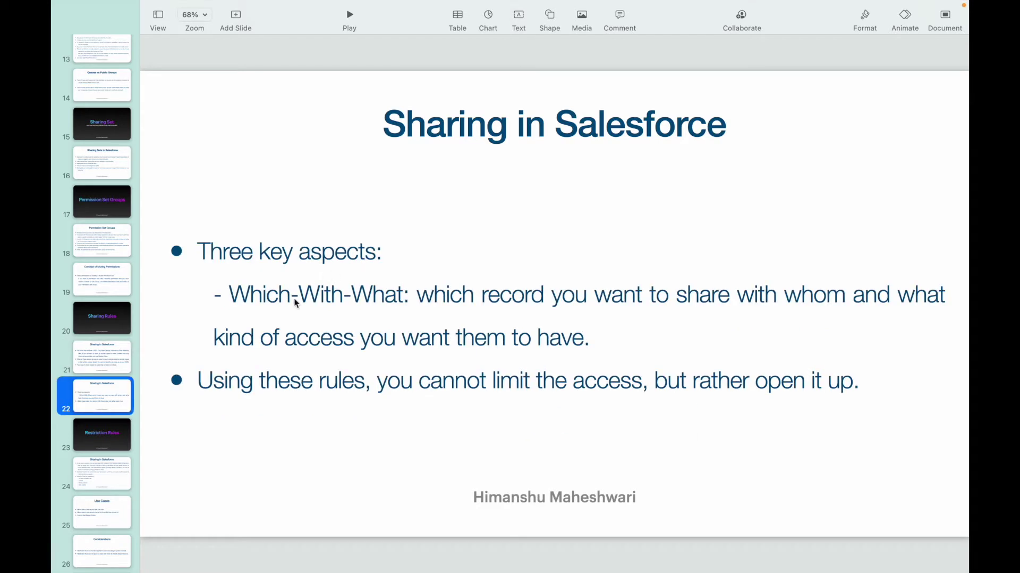
{"action": "left_click", "coordinate": [288, 303]}
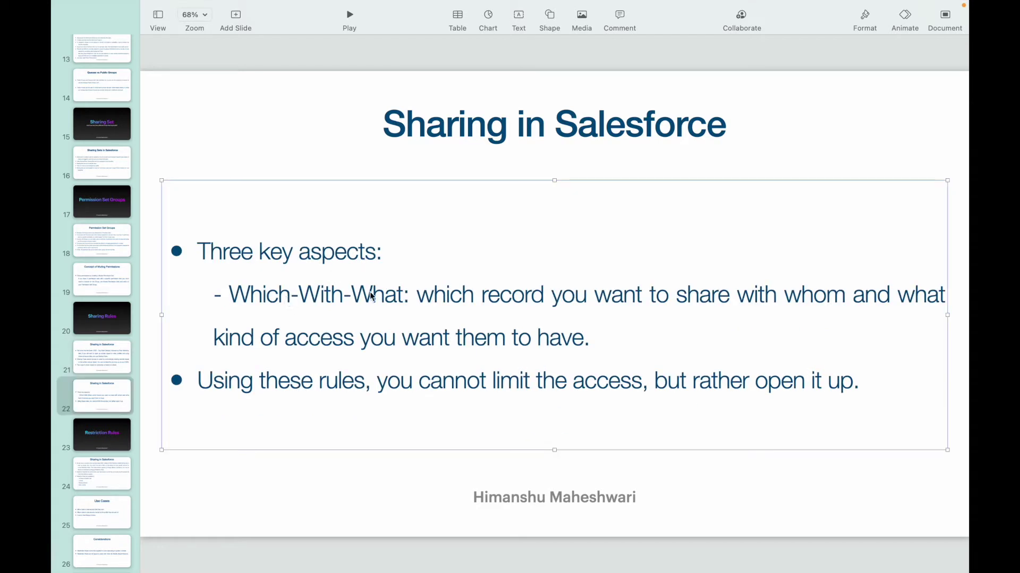
{"action": "double_click", "coordinate": [257, 296]}
{"action": "double_click", "coordinate": [330, 295]}
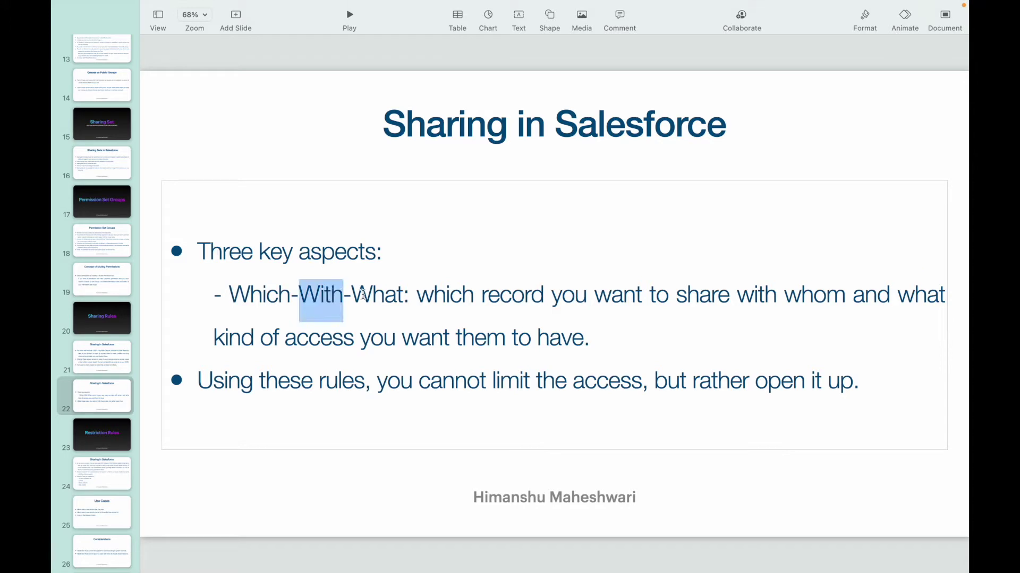
{"action": "double_click", "coordinate": [364, 295]}
{"action": "double_click", "coordinate": [448, 295]}
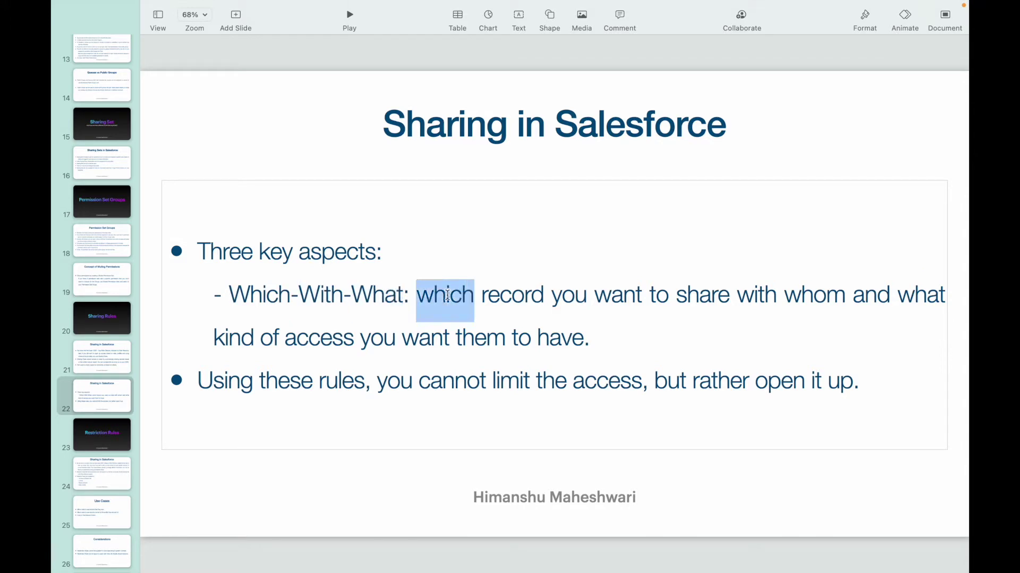
{"action": "double_click", "coordinate": [606, 296]}
{"action": "double_click", "coordinate": [761, 295]}
{"action": "left_click", "coordinate": [813, 296]}
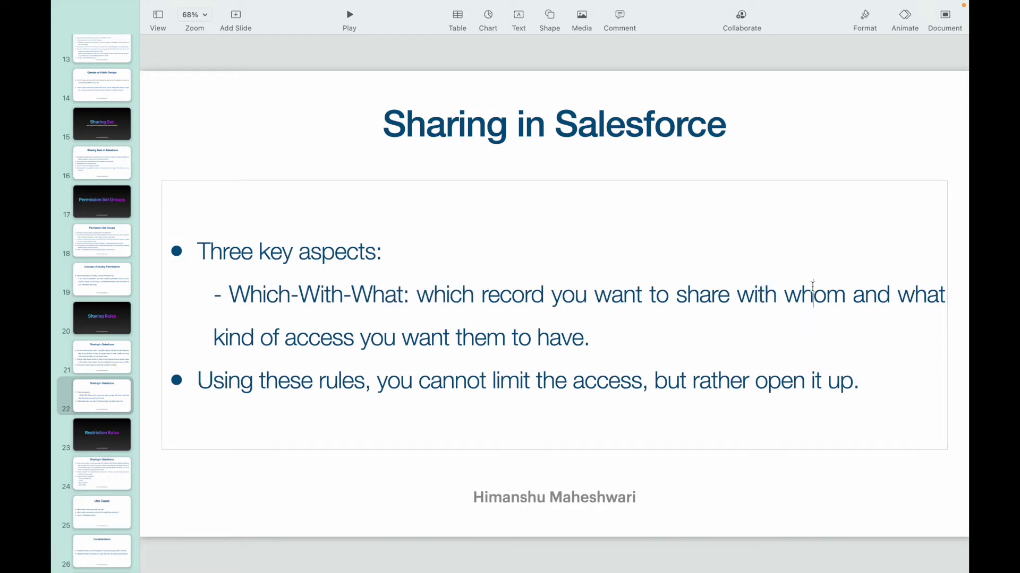
{"action": "double_click", "coordinate": [813, 296]}
{"action": "double_click", "coordinate": [922, 295]}
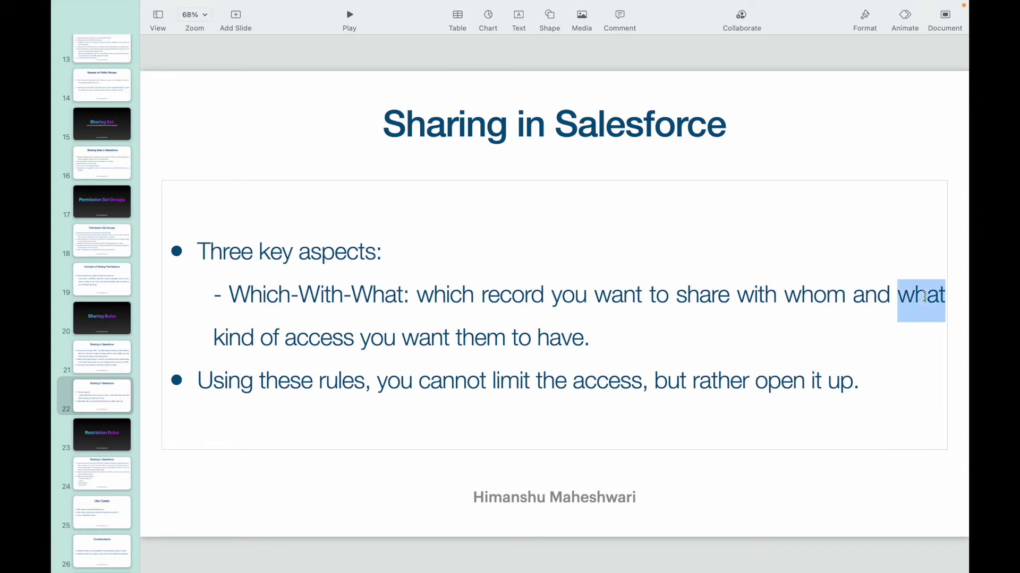
{"action": "left_click", "coordinate": [435, 338]}
{"action": "left_click_drag", "start_coordinate": [590, 338], "coordinate": [225, 295]}
{"action": "left_click", "coordinate": [302, 381]}
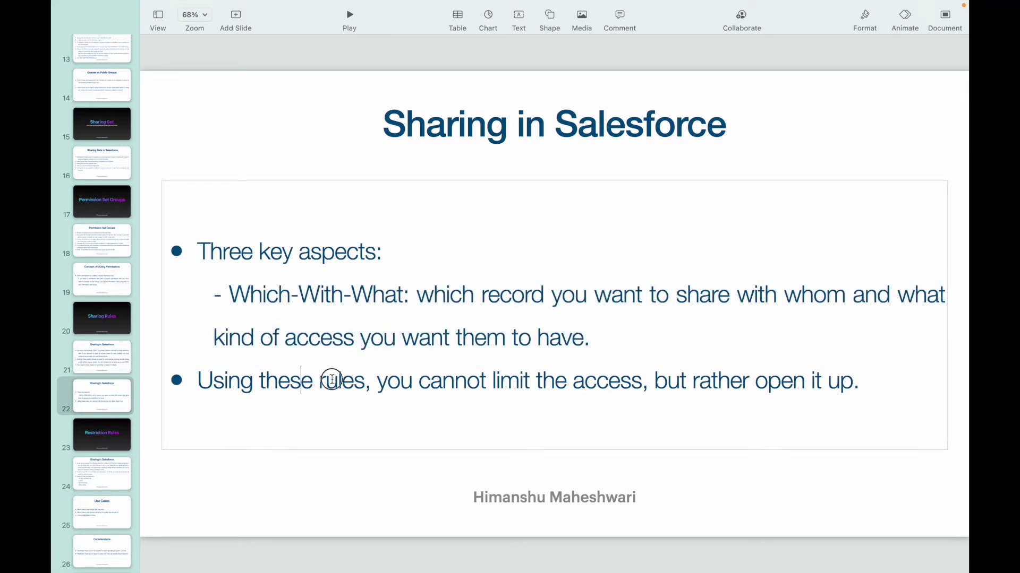
{"action": "double_click", "coordinate": [332, 380]}
{"action": "left_click_drag", "start_coordinate": [455, 380], "coordinate": [530, 380]}
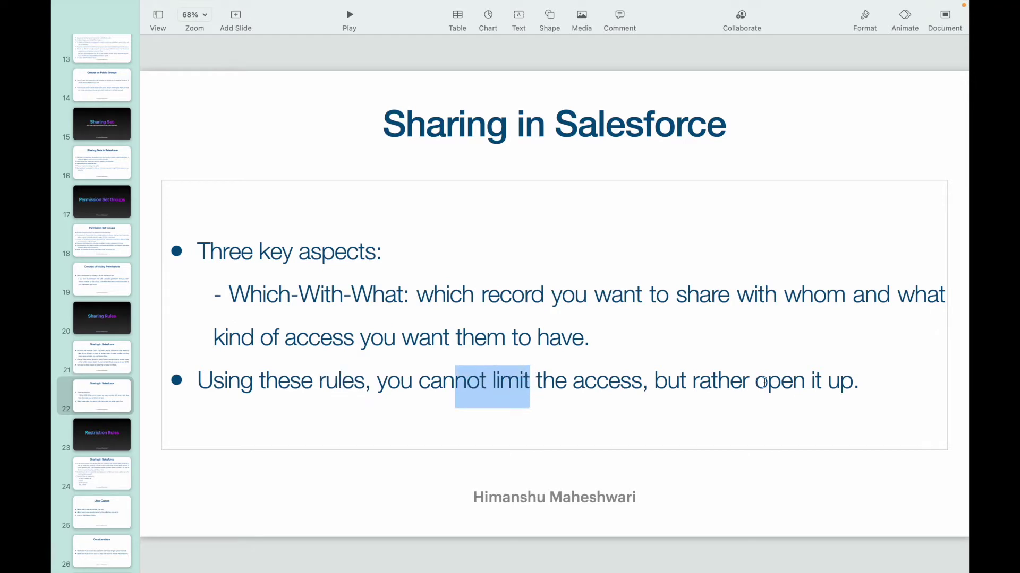
{"action": "left_click_drag", "start_coordinate": [765, 382], "coordinate": [854, 382]}
{"action": "left_click_drag", "start_coordinate": [486, 381], "coordinate": [639, 386]}
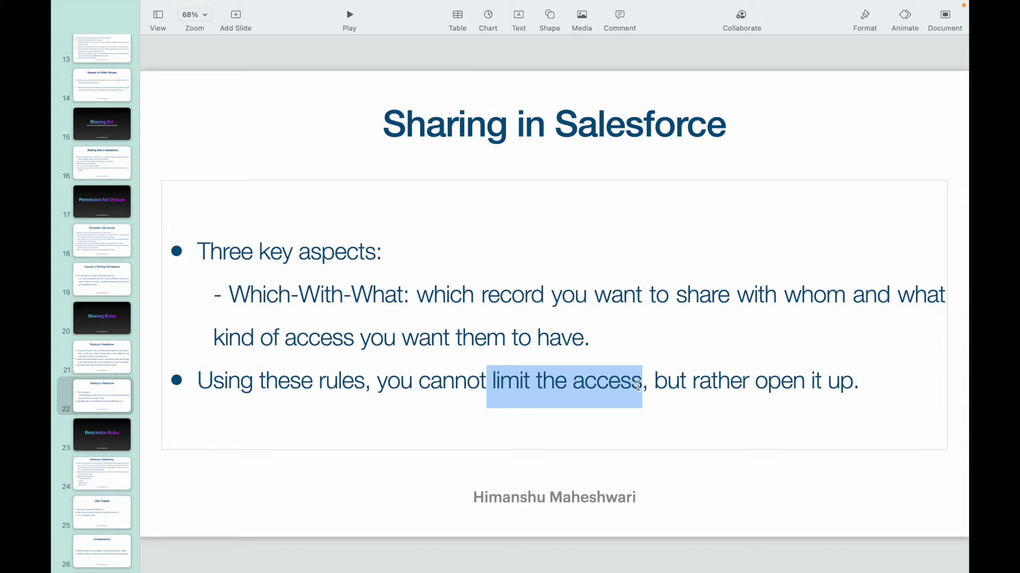
{"action": "key", "text": "ctrl+Up"}
In Salesforce Setup, search 'sharing' and open the Sharing Settings page
{"action": "left_click", "coordinate": [630, 58]}
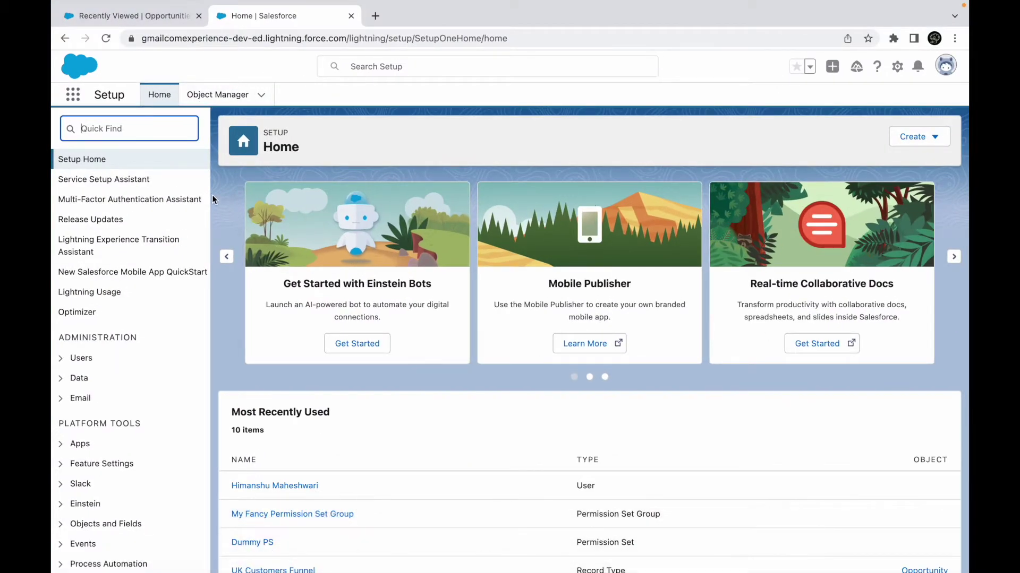
{"action": "left_click", "coordinate": [173, 130]}
{"action": "type", "text": "sharing"}
{"action": "left_click", "coordinate": [118, 180]}
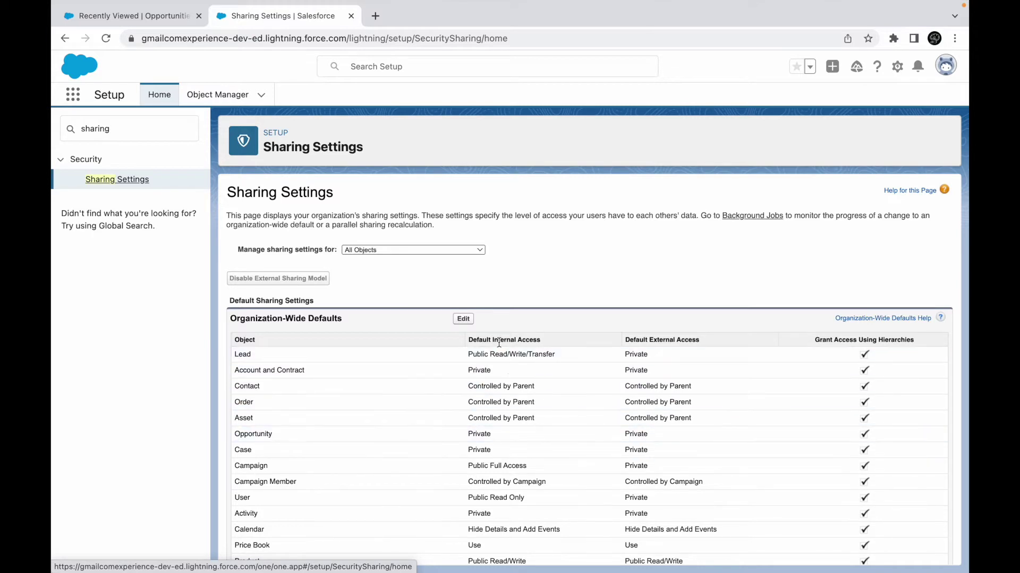
Scroll down to the sharing rules lists, highlighting the Lead and Opportunity Sharing Rules headings
{"action": "scroll", "coordinate": [759, 400], "scroll_direction": "down", "scroll_amount": 3}
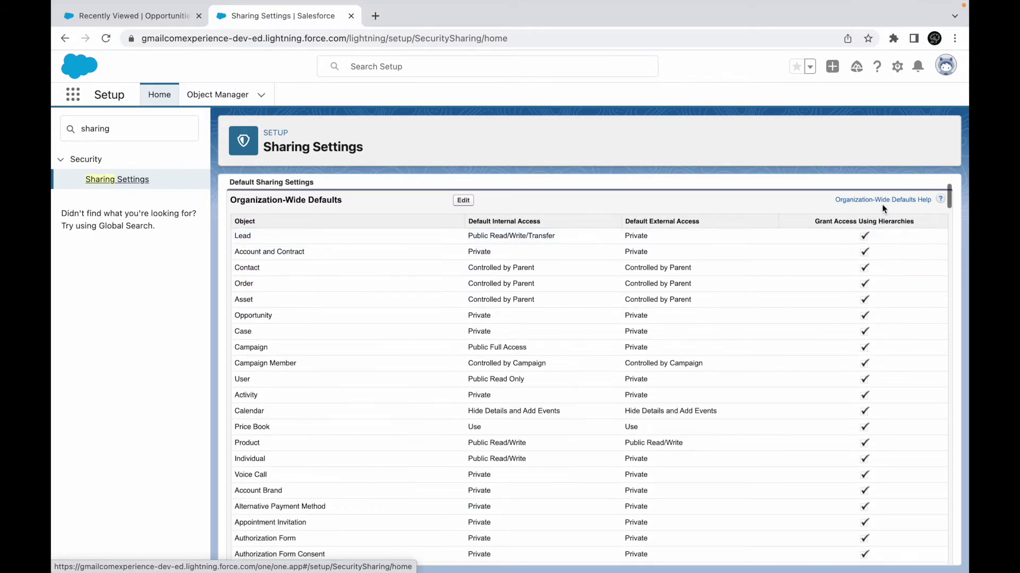
{"action": "scroll", "coordinate": [864, 400], "scroll_direction": "down", "scroll_amount": 10}
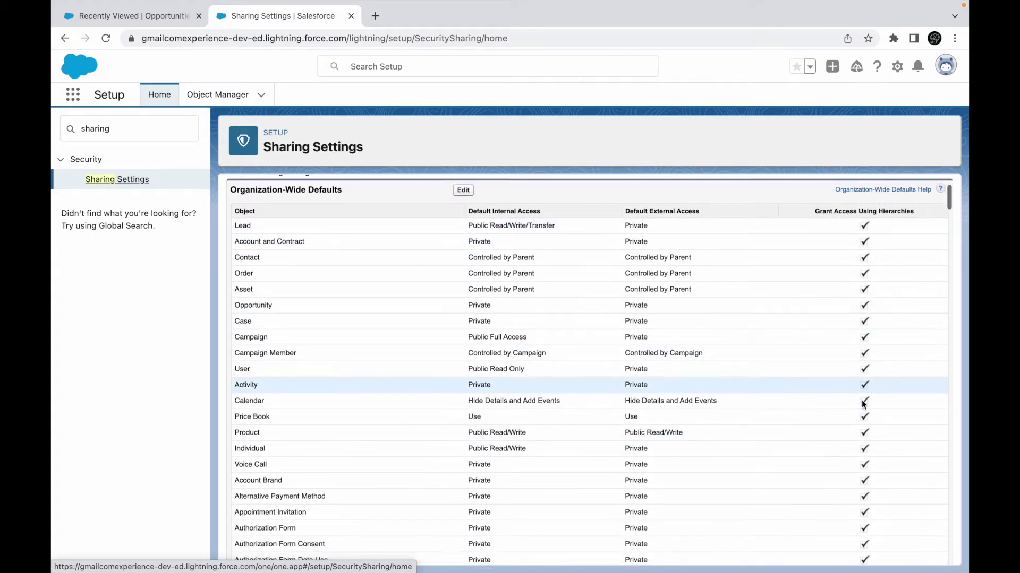
{"action": "scroll", "coordinate": [863, 405], "scroll_direction": "down", "scroll_amount": 10}
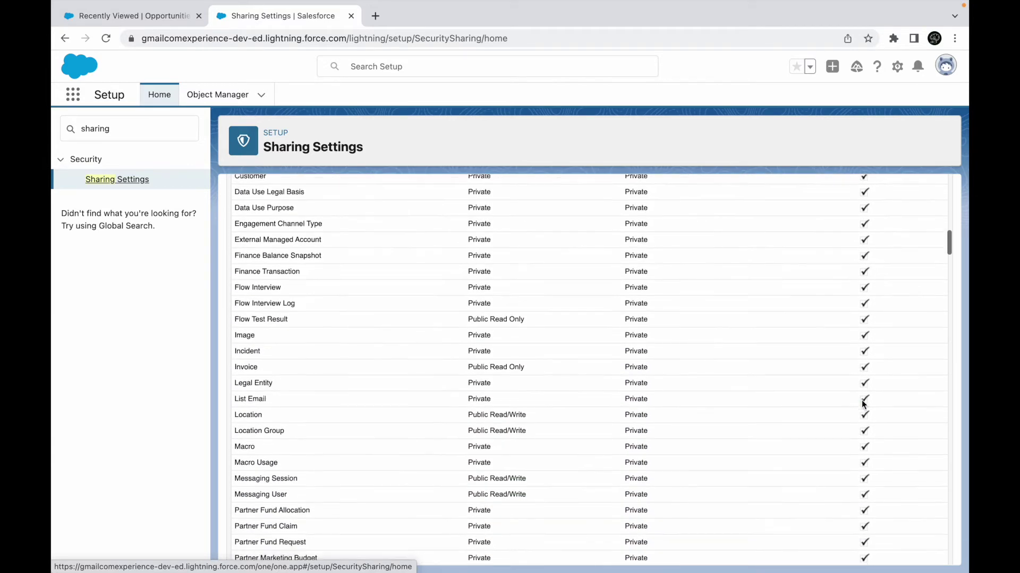
{"action": "scroll", "coordinate": [863, 404], "scroll_direction": "down", "scroll_amount": 10}
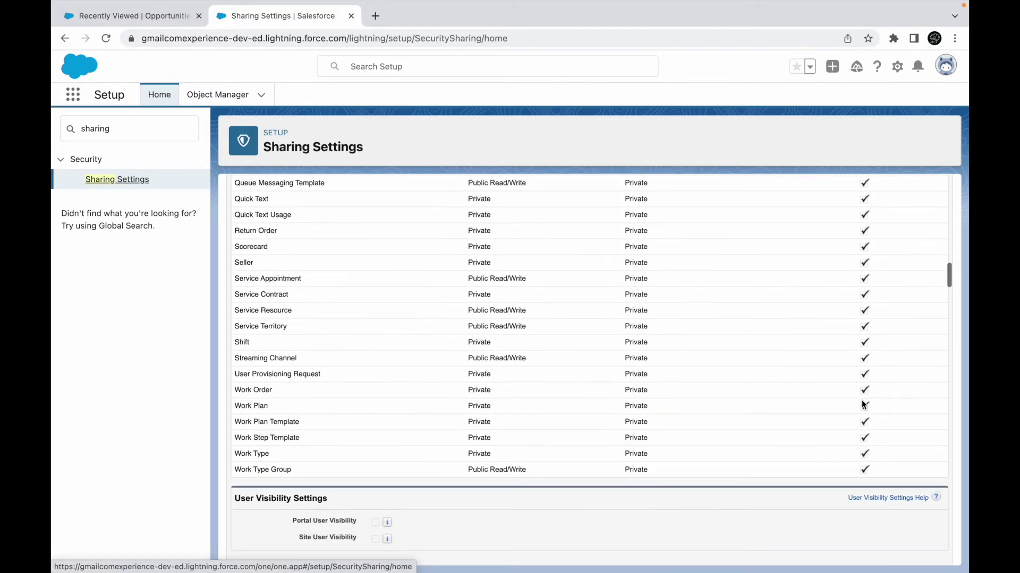
{"action": "scroll", "coordinate": [863, 404], "scroll_direction": "down", "scroll_amount": 3}
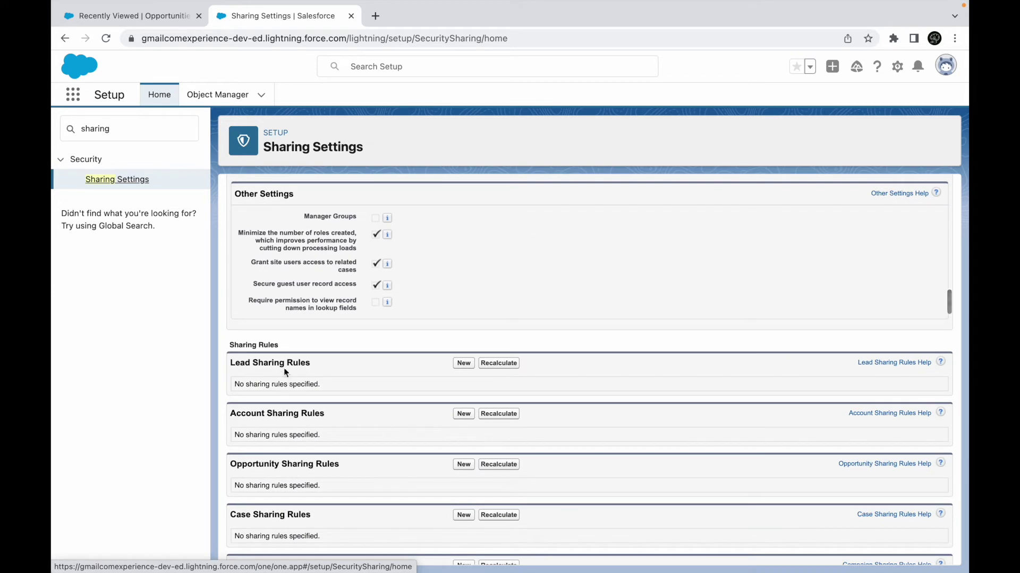
{"action": "left_click", "coordinate": [276, 345]}
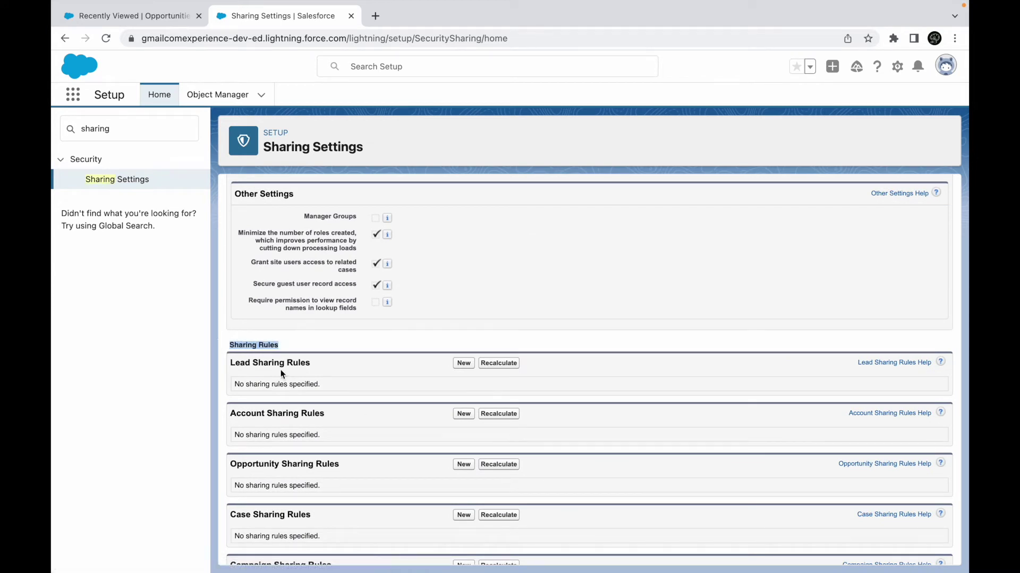
{"action": "double_click", "coordinate": [279, 364]}
{"action": "double_click", "coordinate": [244, 364]}
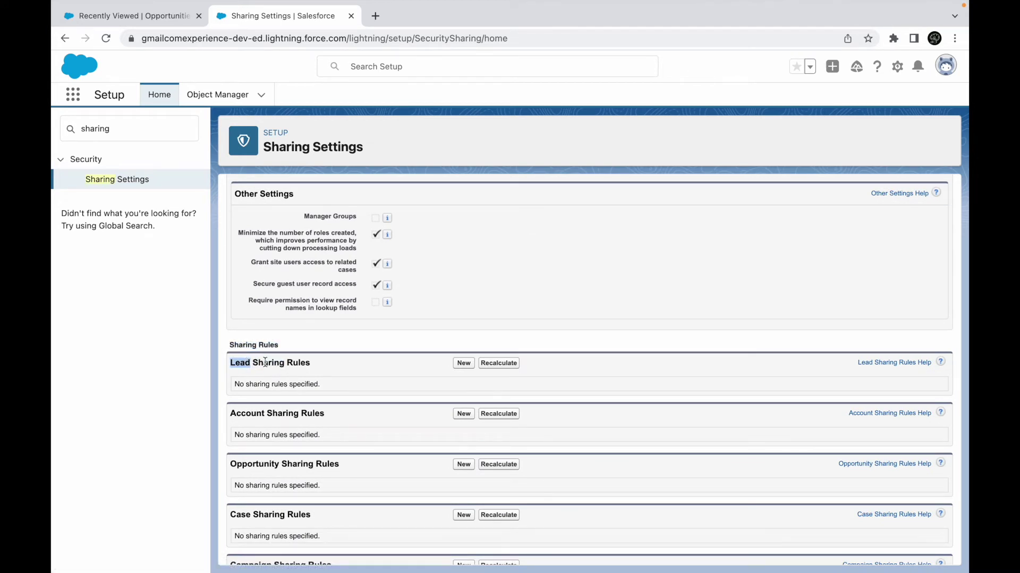
{"action": "left_click", "coordinate": [285, 364]}
{"action": "double_click", "coordinate": [288, 465]}
{"action": "scroll", "coordinate": [321, 485], "scroll_direction": "down", "scroll_amount": 20}
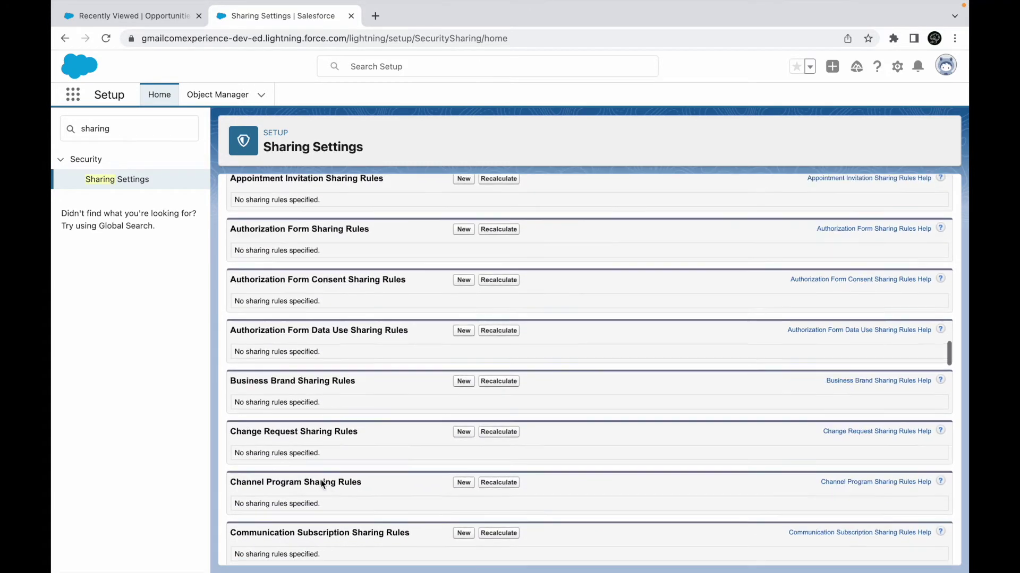
{"action": "scroll", "coordinate": [321, 481], "scroll_direction": "up", "scroll_amount": 20}
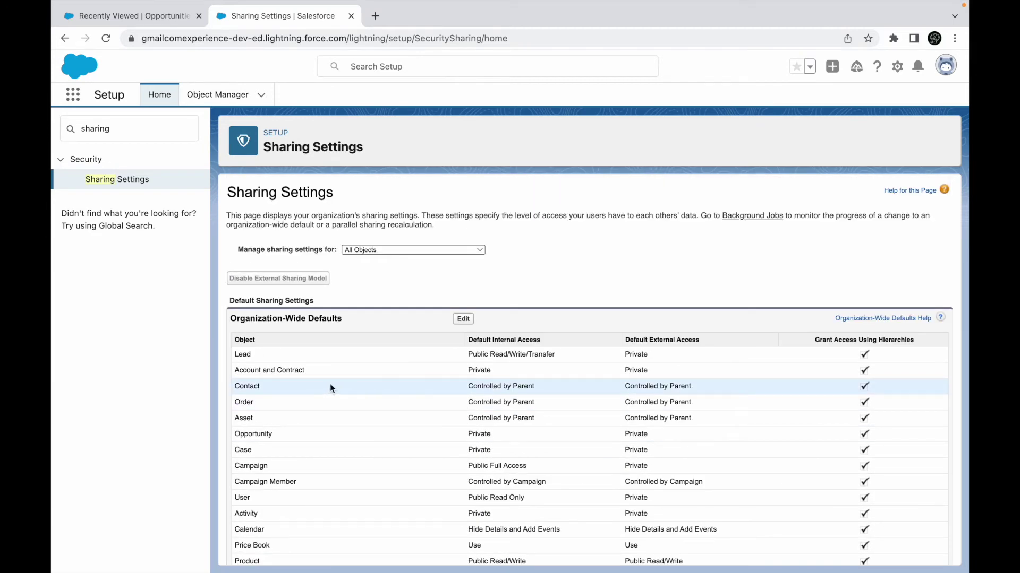
Highlight the Account and Contract default entry and its Private internal access
{"action": "double_click", "coordinate": [248, 370]}
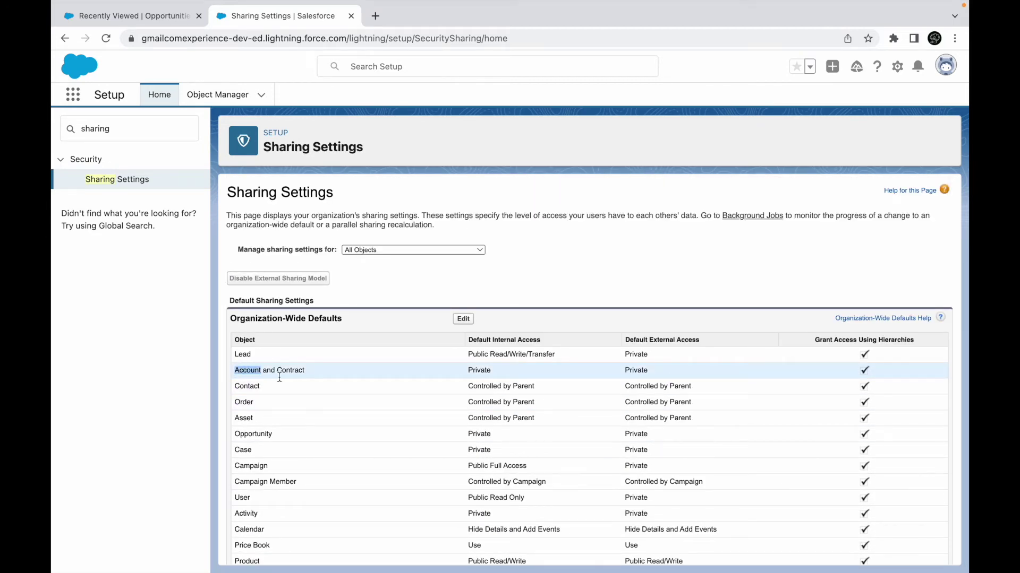
{"action": "double_click", "coordinate": [479, 370]}
{"action": "left_click", "coordinate": [505, 372]}
{"action": "double_click", "coordinate": [476, 371]}
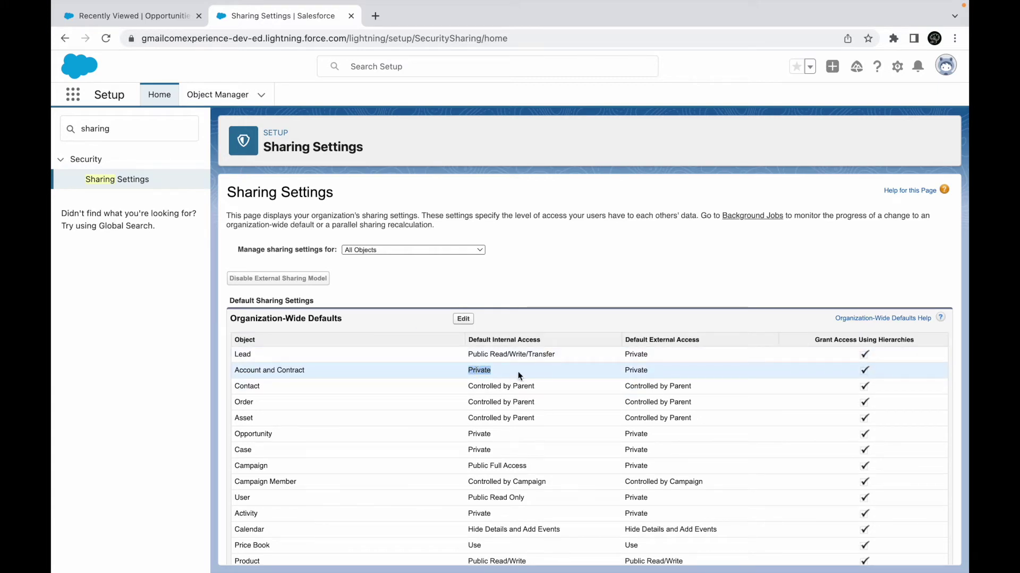
{"action": "triple_click", "coordinate": [239, 372]}
{"action": "left_click", "coordinate": [314, 377]}
Show sharing settings for Accounts only, pointing out Private access and Grant Access Using Hierarchies
{"action": "left_click", "coordinate": [383, 253]}
{"action": "key", "text": "Escape"}
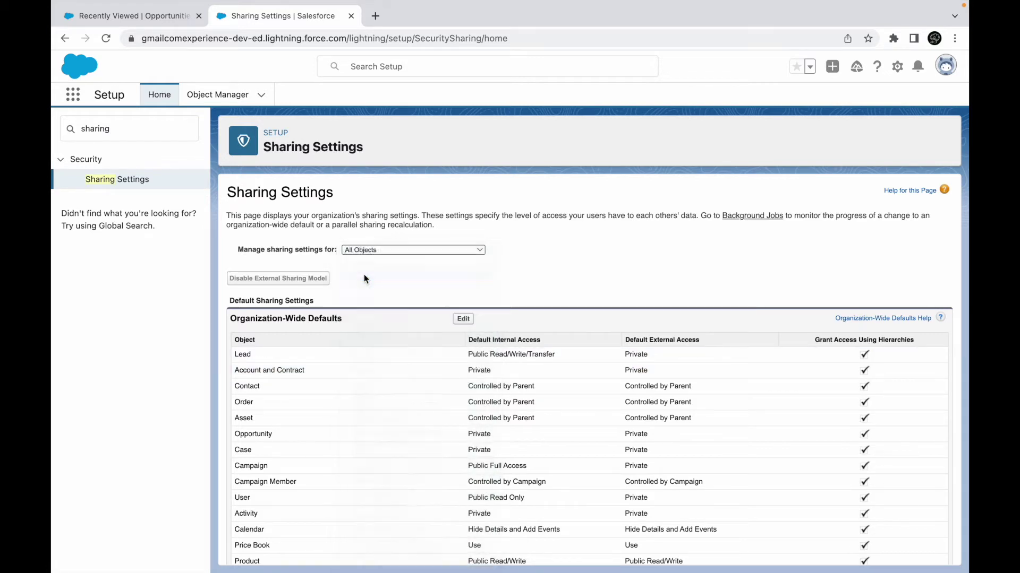
{"action": "key", "text": "a"}
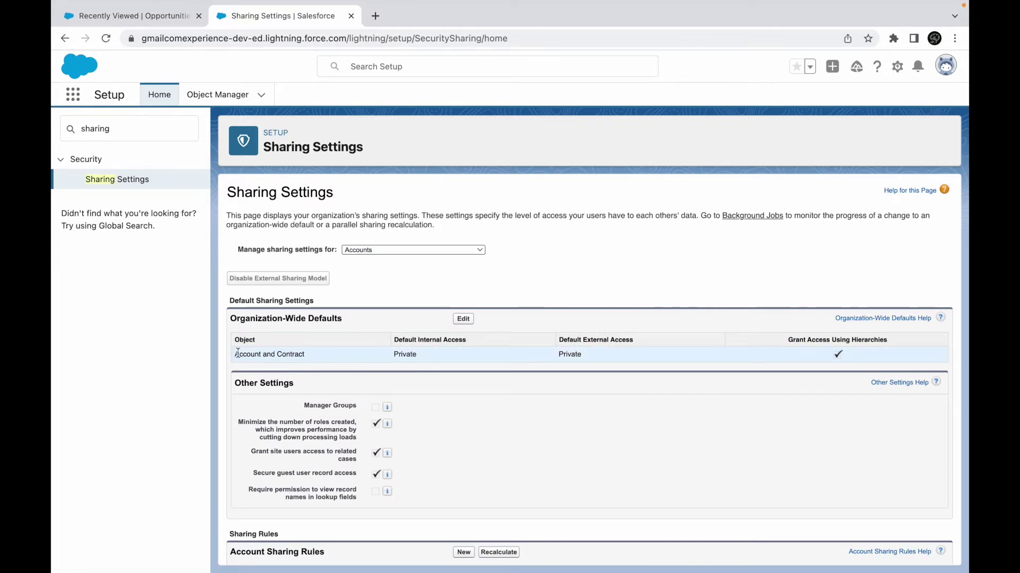
{"action": "left_click_drag", "start_coordinate": [396, 354], "coordinate": [426, 354]}
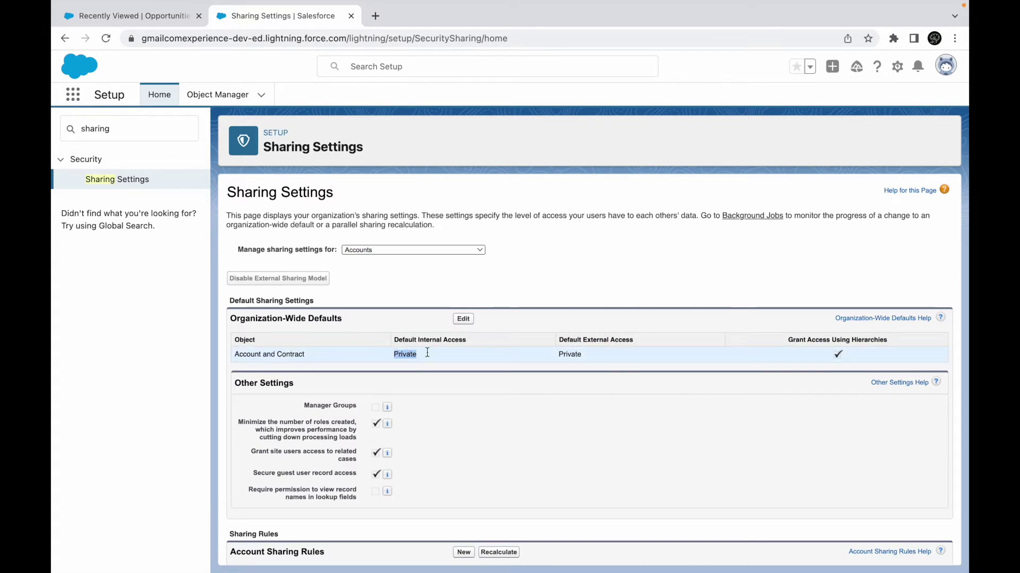
{"action": "left_click", "coordinate": [576, 355]}
{"action": "left_click", "coordinate": [854, 361]}
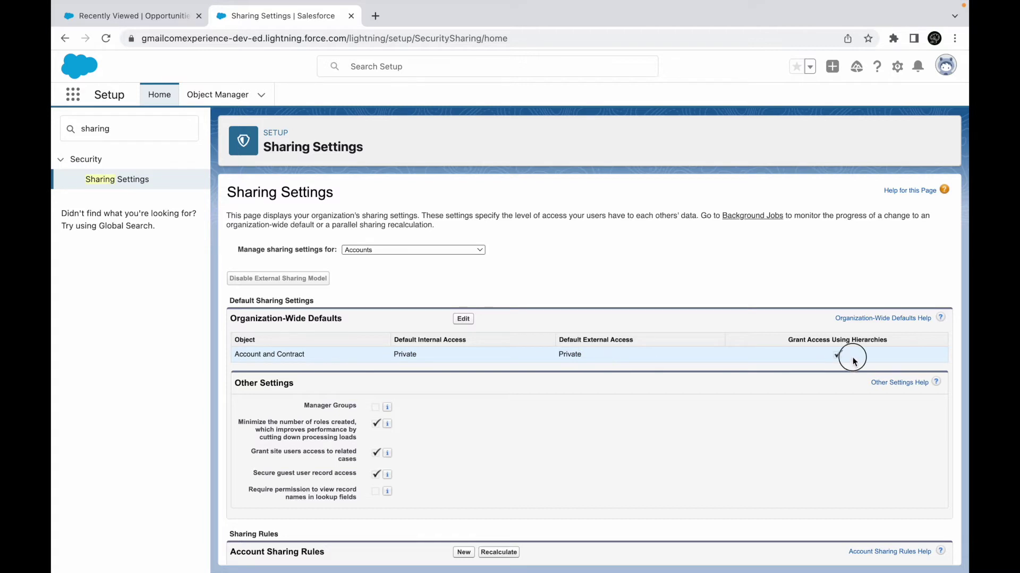
{"action": "left_click", "coordinate": [760, 423]}
{"action": "scroll", "coordinate": [489, 470], "scroll_direction": "down", "scroll_amount": 3}
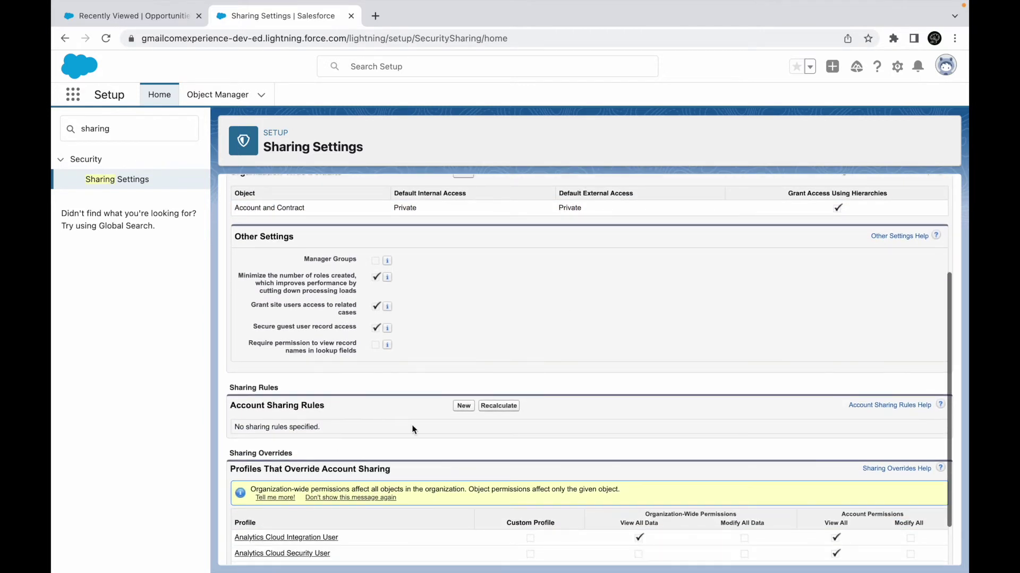
Create a new rule labelled 'Account Sharing Rule', described as sharing 50K-plus revenue accounts with Logistics
{"action": "left_click", "coordinate": [460, 407]}
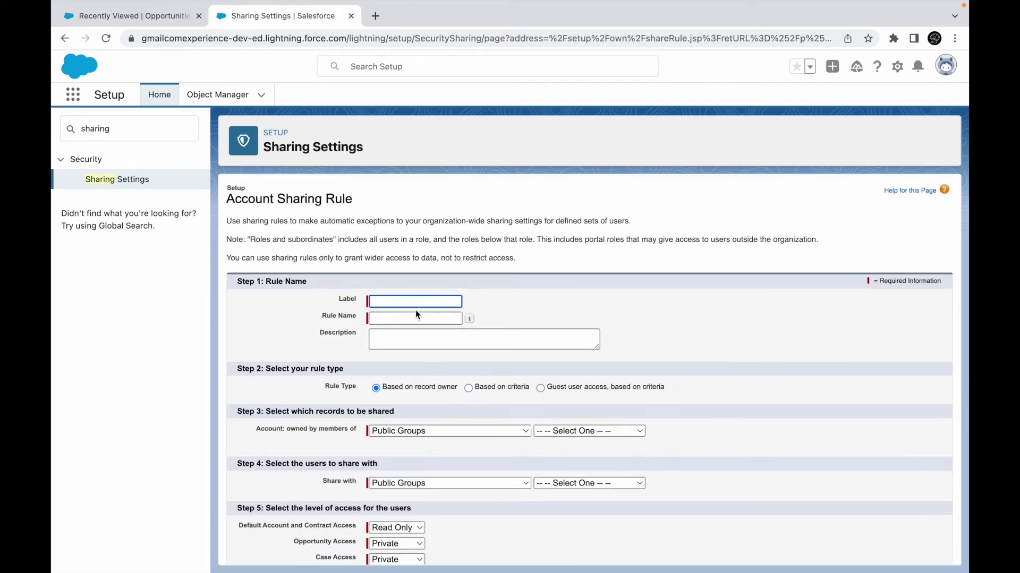
{"action": "type", "text": "Account Sharing Rule"}
{"action": "key", "text": "Tab"}
{"action": "key", "text": "Tab"}
{"action": "type", "text": "If Annua"}
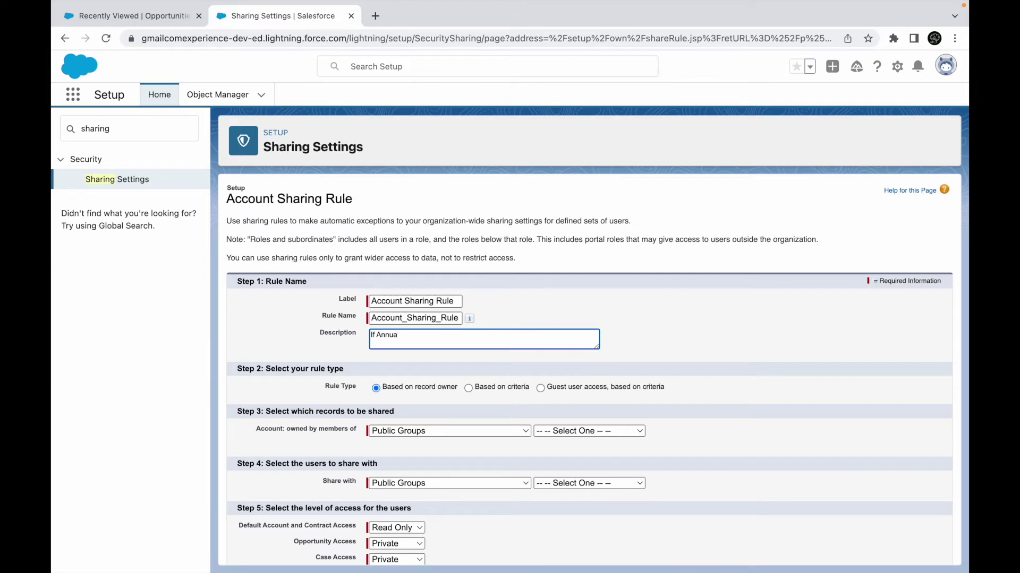
{"action": "type", "text": "l Revenue is more than 50K, share this w"}
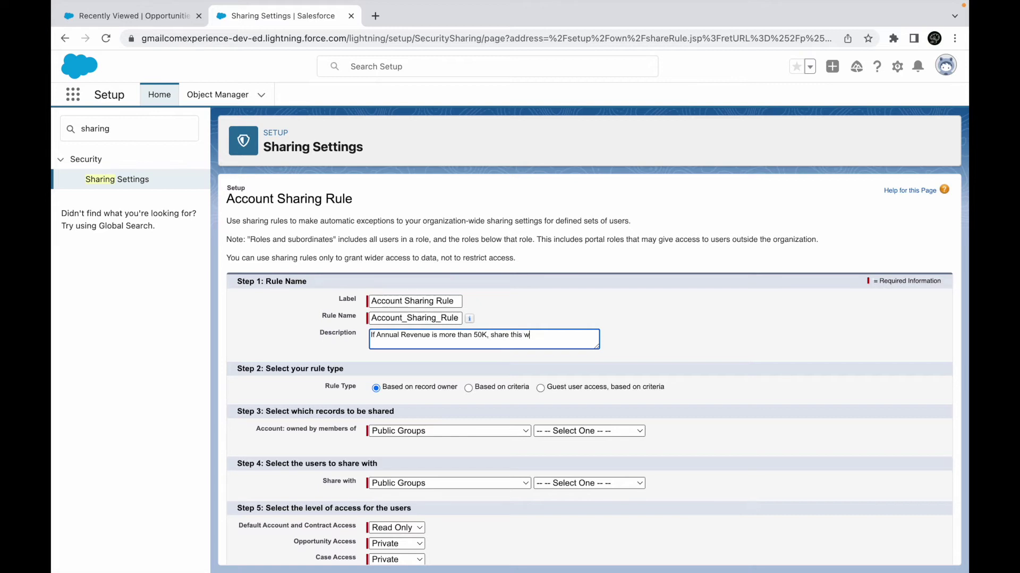
{"action": "type", "text": "ith some folks f"}
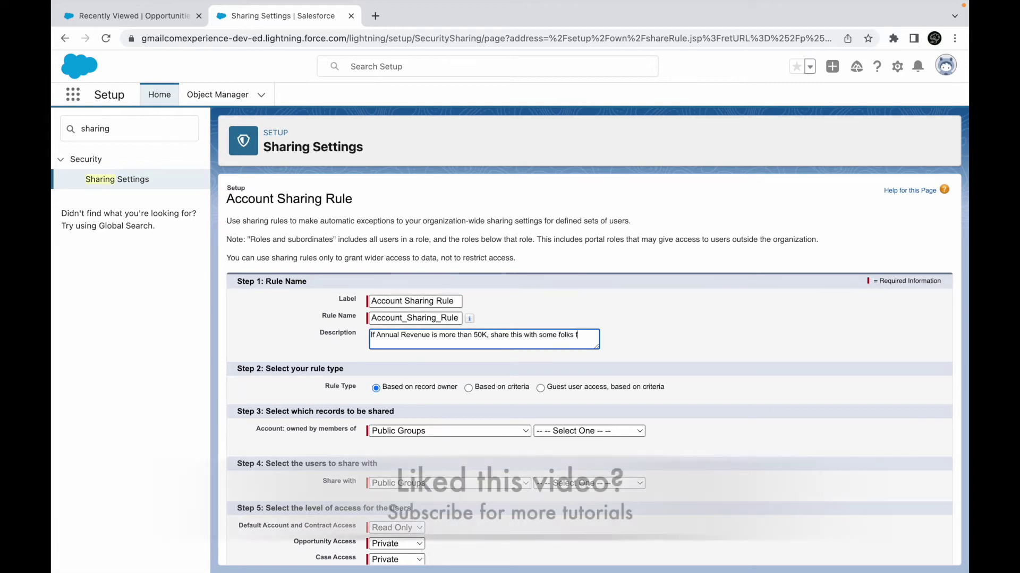
{"action": "type", "text": "rom Logistics"}
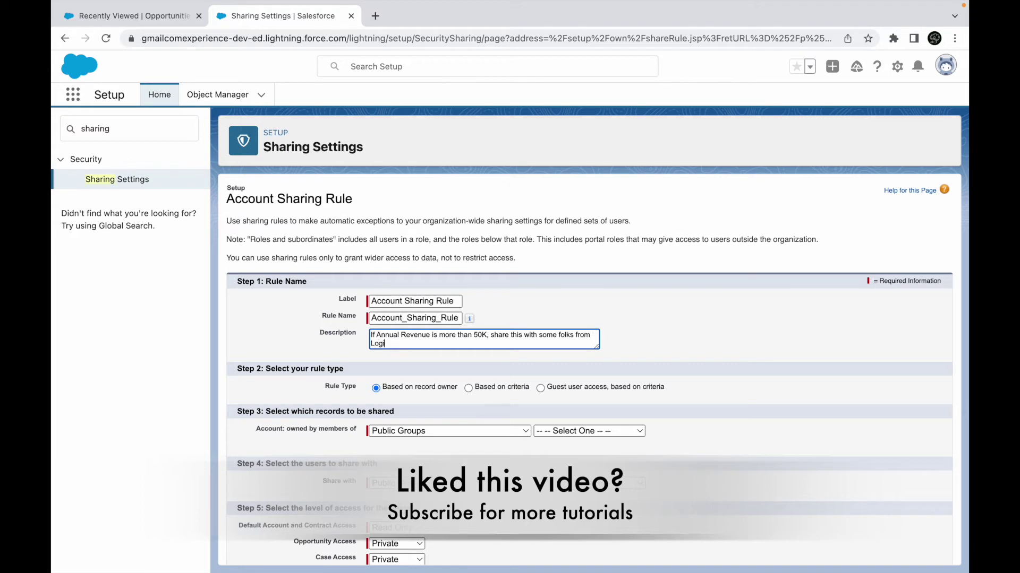
{"action": "left_click", "coordinate": [667, 339]}
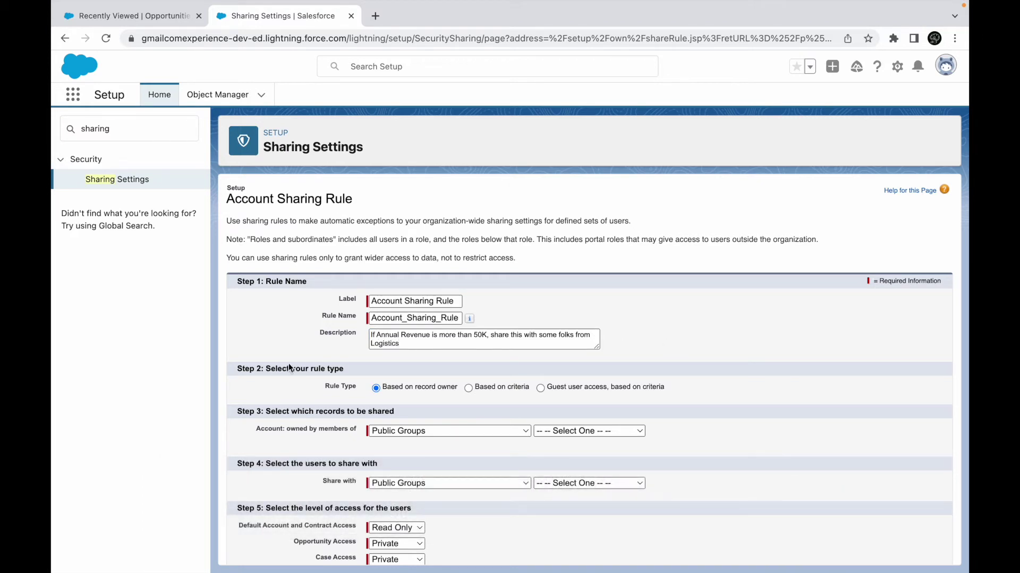
Compare the record owner and criteria rule types, leaving the rule Based on criteria
{"action": "left_click_drag", "start_coordinate": [306, 369], "coordinate": [327, 372]}
{"action": "left_click", "coordinate": [290, 391]}
{"action": "left_click", "coordinate": [490, 387]}
{"action": "left_click", "coordinate": [553, 388]}
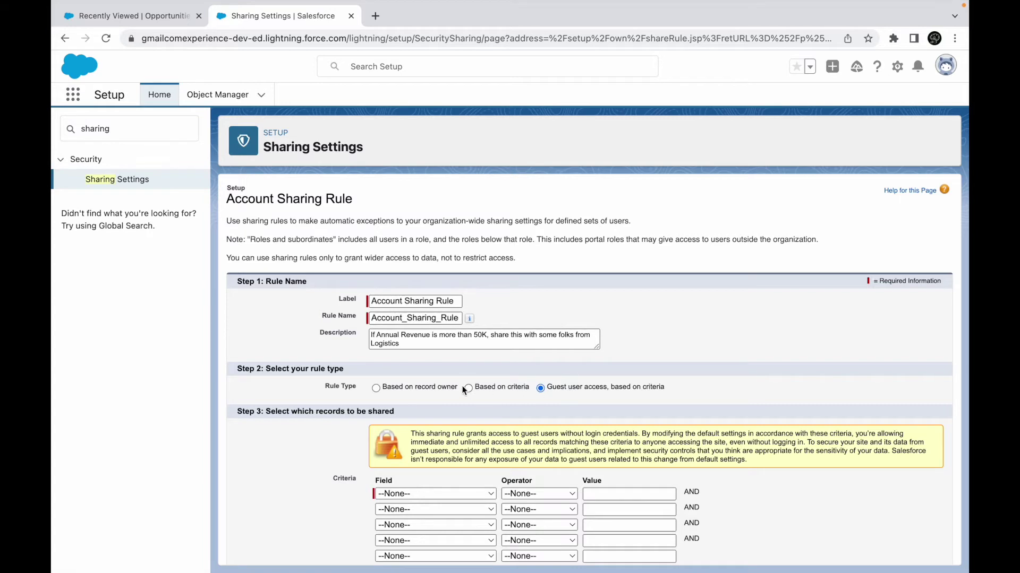
{"action": "left_click", "coordinate": [400, 386]}
{"action": "left_click", "coordinate": [498, 387]}
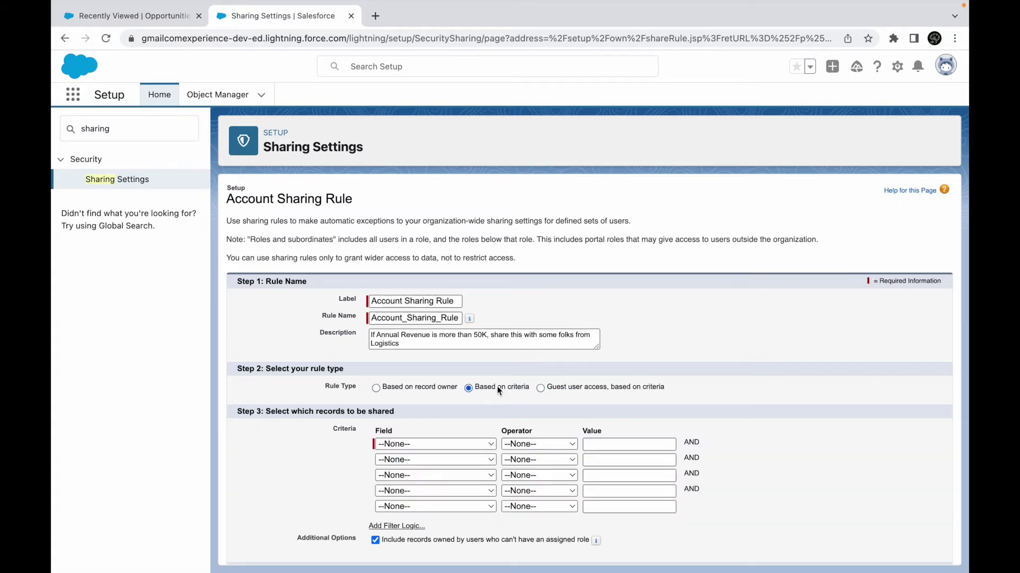
{"action": "left_click", "coordinate": [420, 384]}
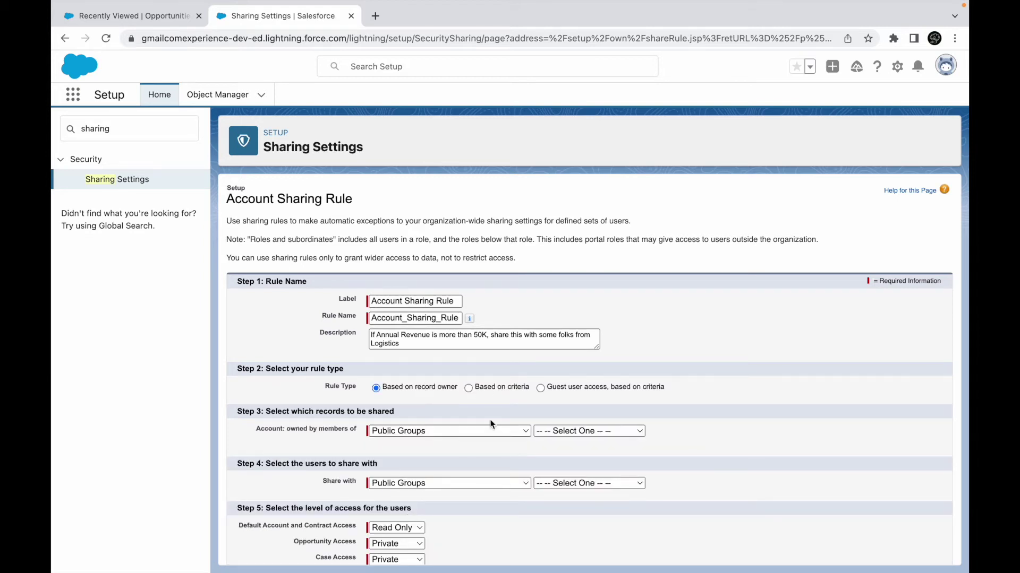
{"action": "left_click", "coordinate": [490, 387]}
{"action": "scroll", "coordinate": [374, 461], "scroll_direction": "down", "scroll_amount": 2}
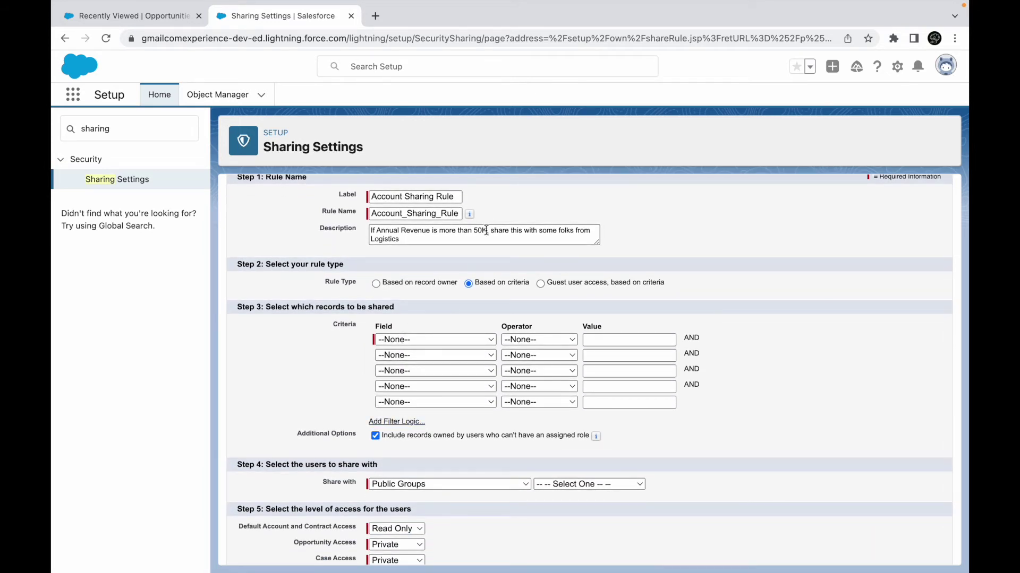
{"action": "left_click_drag", "start_coordinate": [487, 231], "coordinate": [384, 230]}
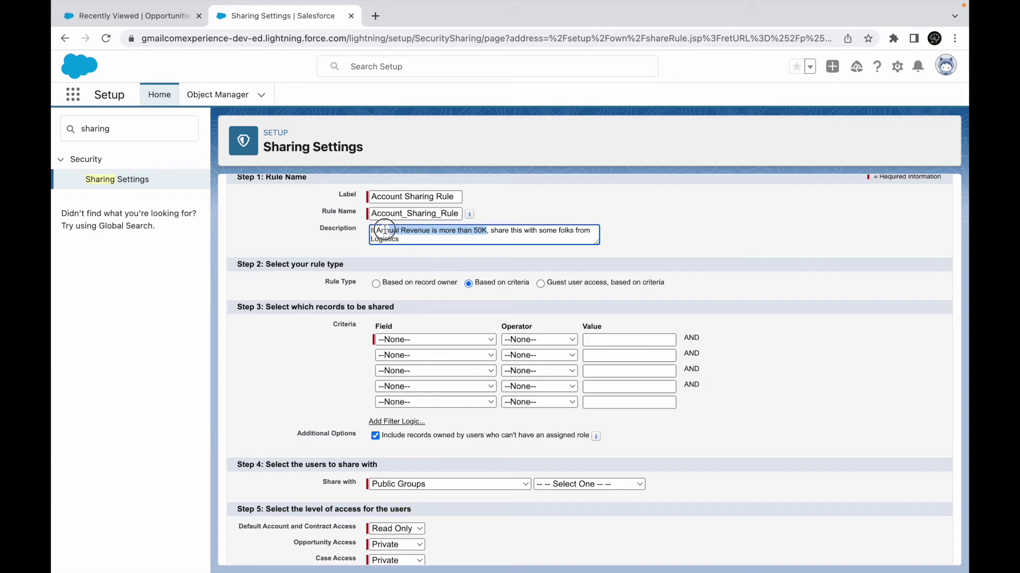
{"action": "left_click", "coordinate": [425, 231]}
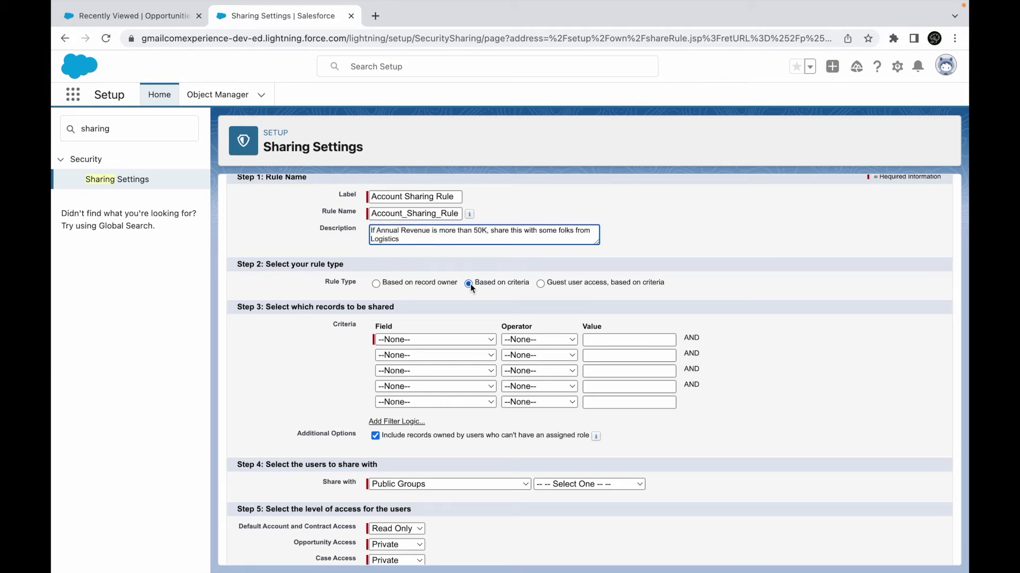
{"action": "left_click", "coordinate": [469, 284]}
Set the first criterion to field Rating, operator equals, value Hot
{"action": "left_click", "coordinate": [408, 339]}
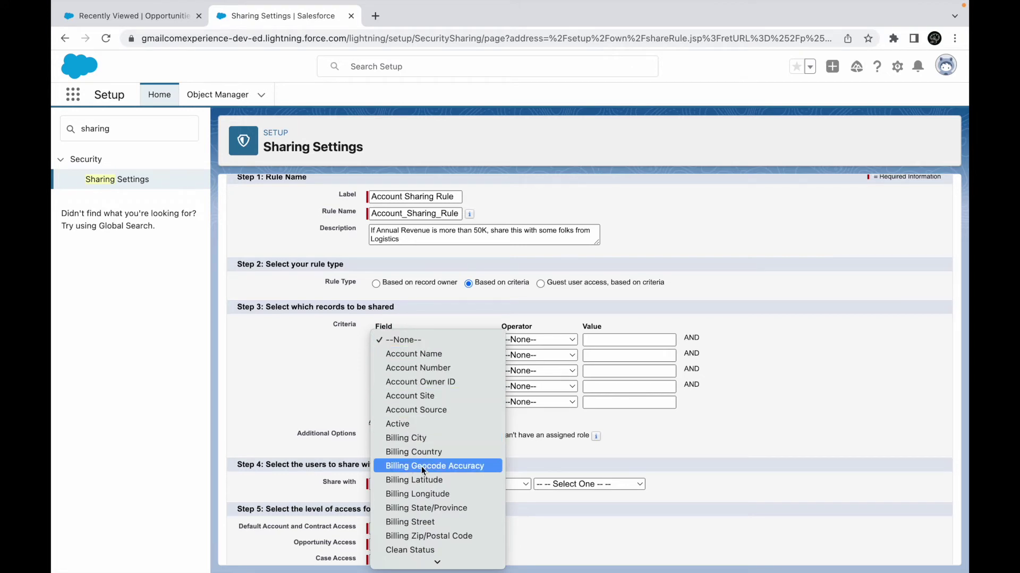
{"action": "scroll", "coordinate": [422, 466], "scroll_direction": "down", "scroll_amount": 8}
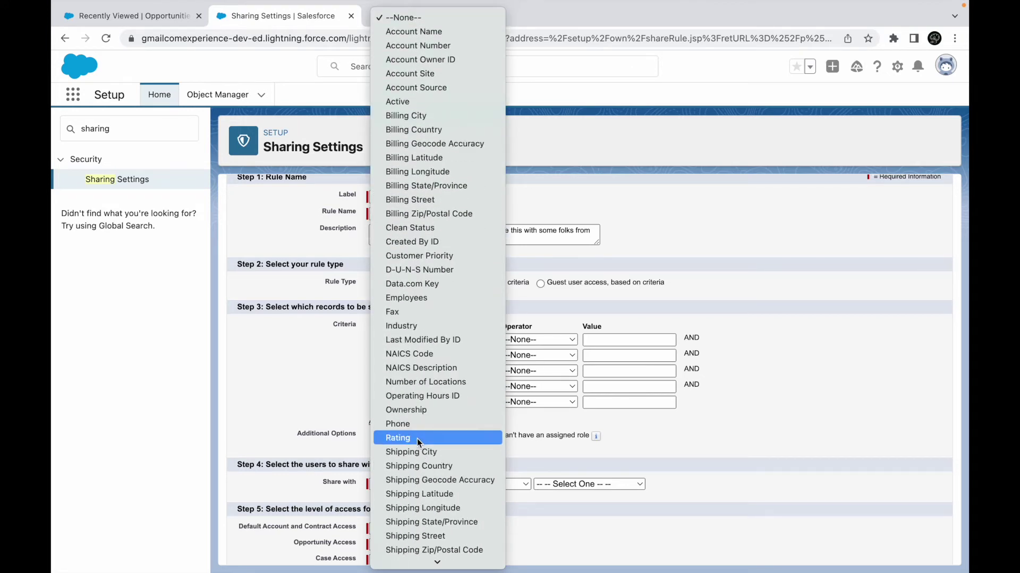
{"action": "scroll", "coordinate": [414, 374], "scroll_direction": "down", "scroll_amount": 3}
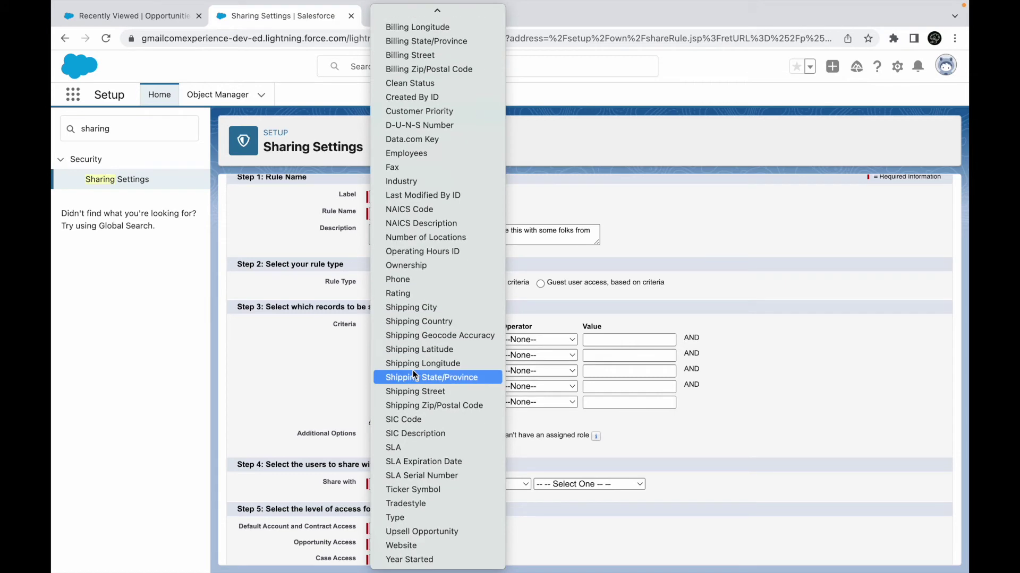
{"action": "scroll", "coordinate": [414, 374], "scroll_direction": "up", "scroll_amount": 3}
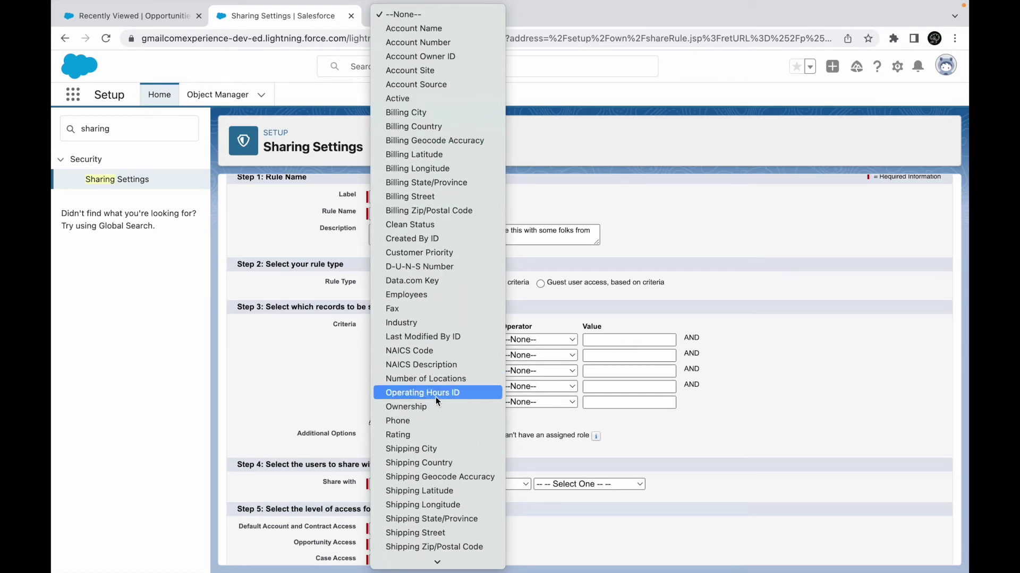
{"action": "scroll", "coordinate": [435, 397], "scroll_direction": "down", "scroll_amount": 3}
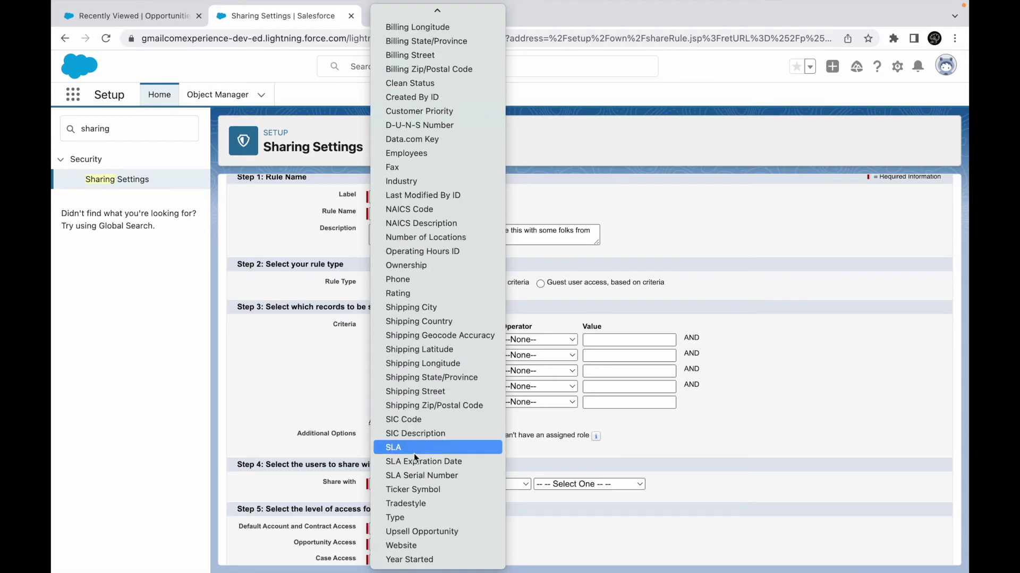
{"action": "left_click", "coordinate": [409, 293]}
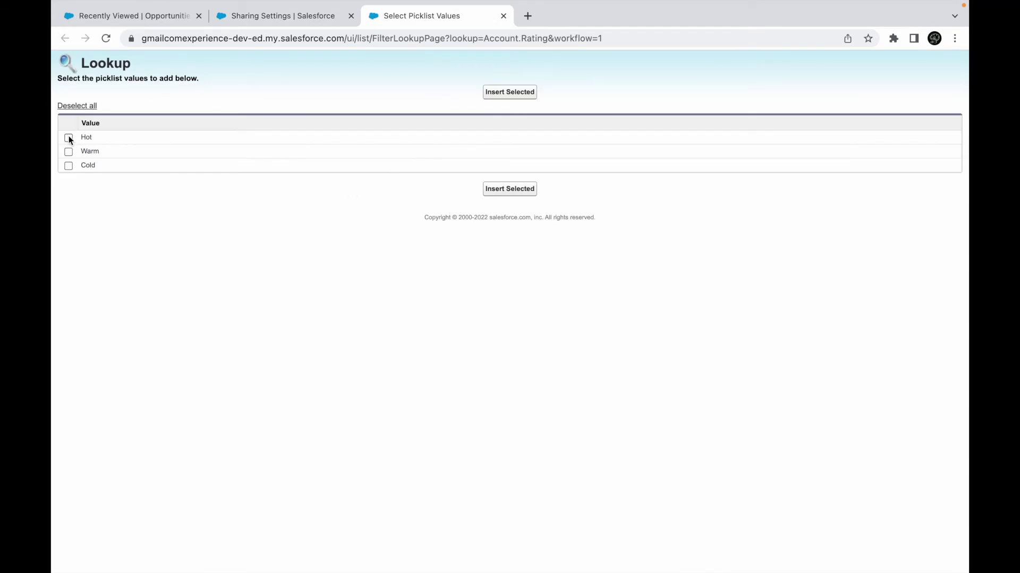
{"action": "left_click", "coordinate": [497, 96]}
Set Share with to Roles after trying Portal Roles and Public Groups
{"action": "scroll", "coordinate": [412, 478], "scroll_direction": "down", "scroll_amount": 2}
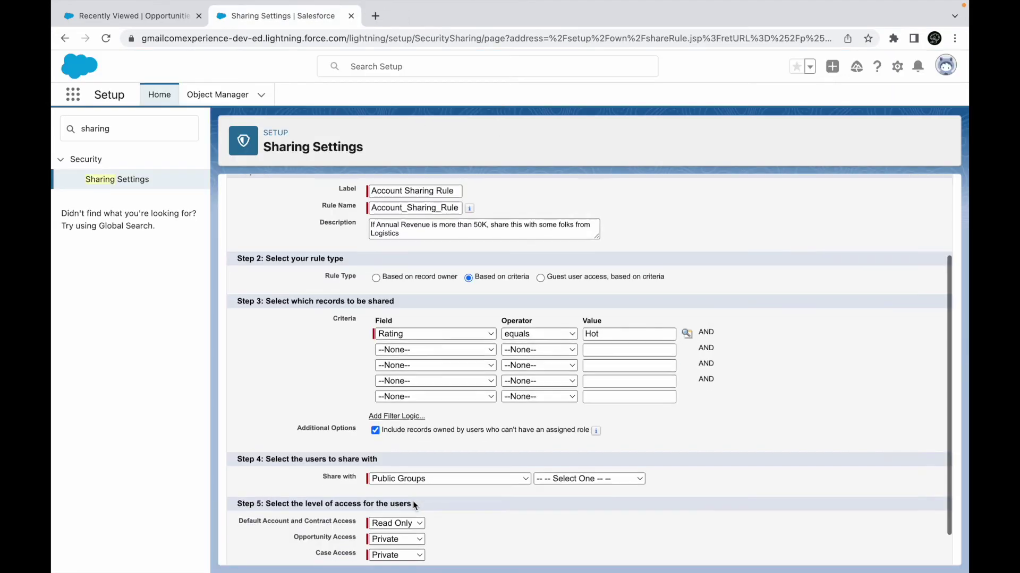
{"action": "left_click", "coordinate": [412, 439]}
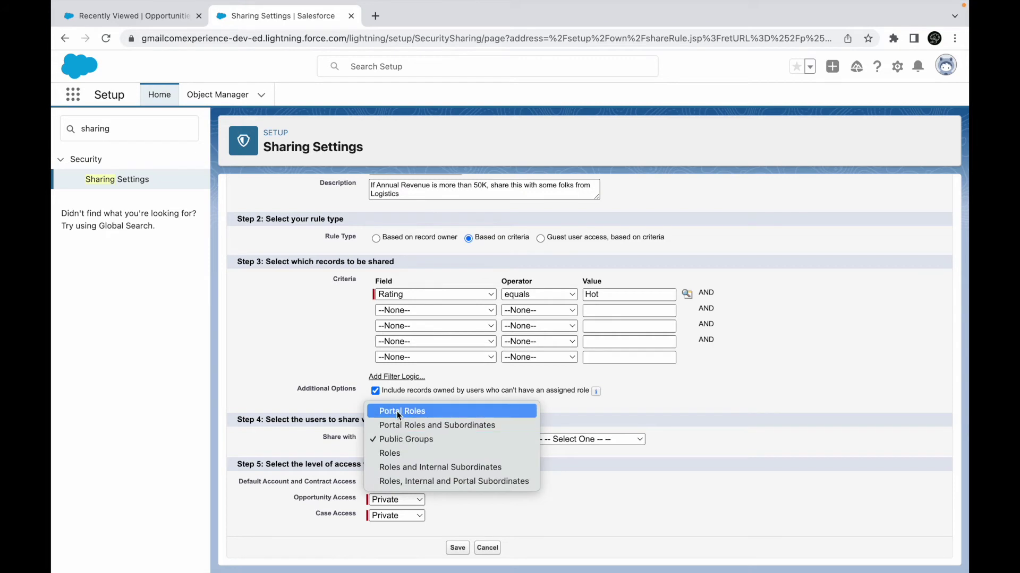
{"action": "left_click", "coordinate": [311, 449]}
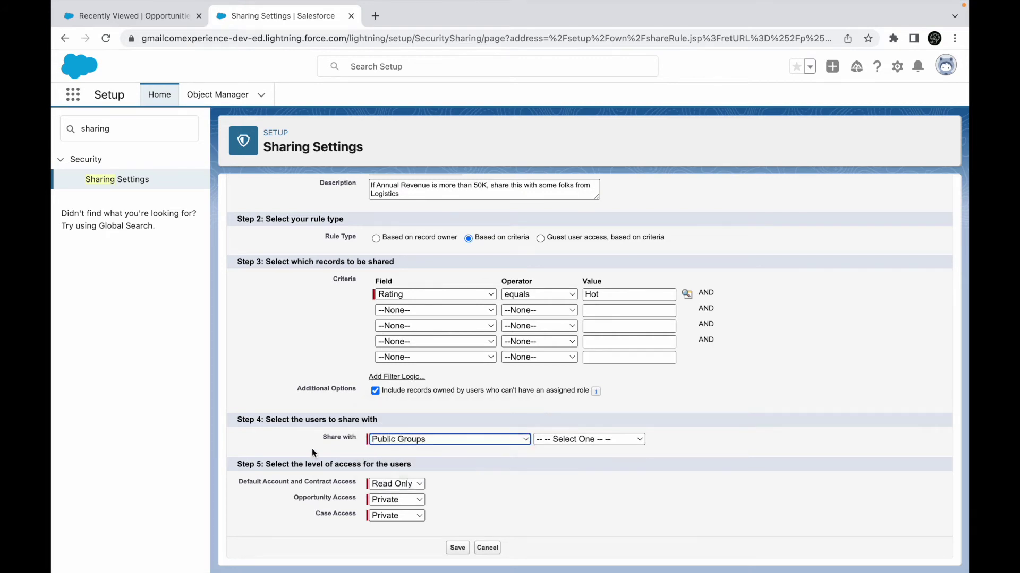
{"action": "left_click", "coordinate": [422, 438]}
{"action": "left_click", "coordinate": [410, 411]}
{"action": "left_click", "coordinate": [421, 442]}
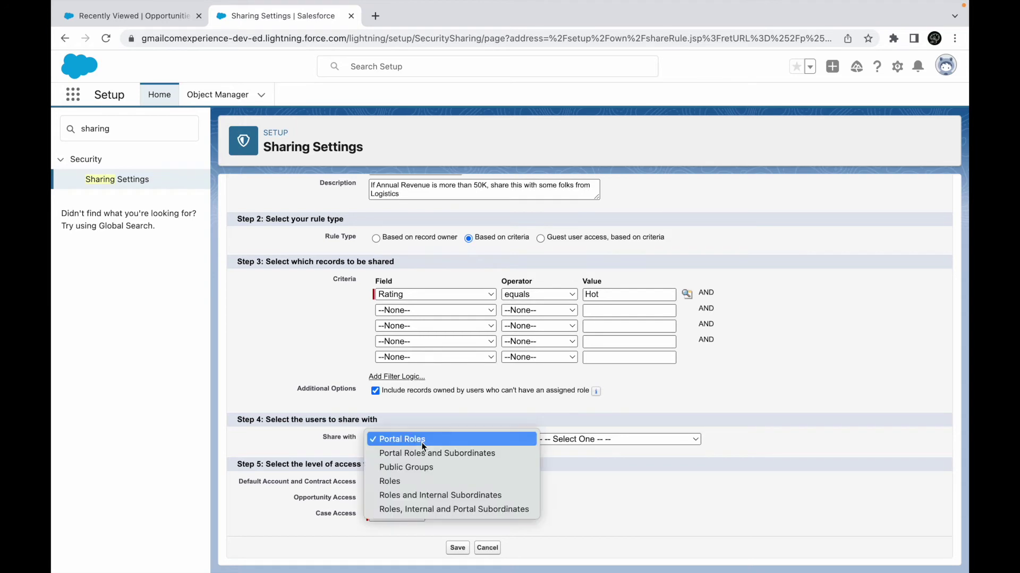
{"action": "left_click", "coordinate": [408, 463]}
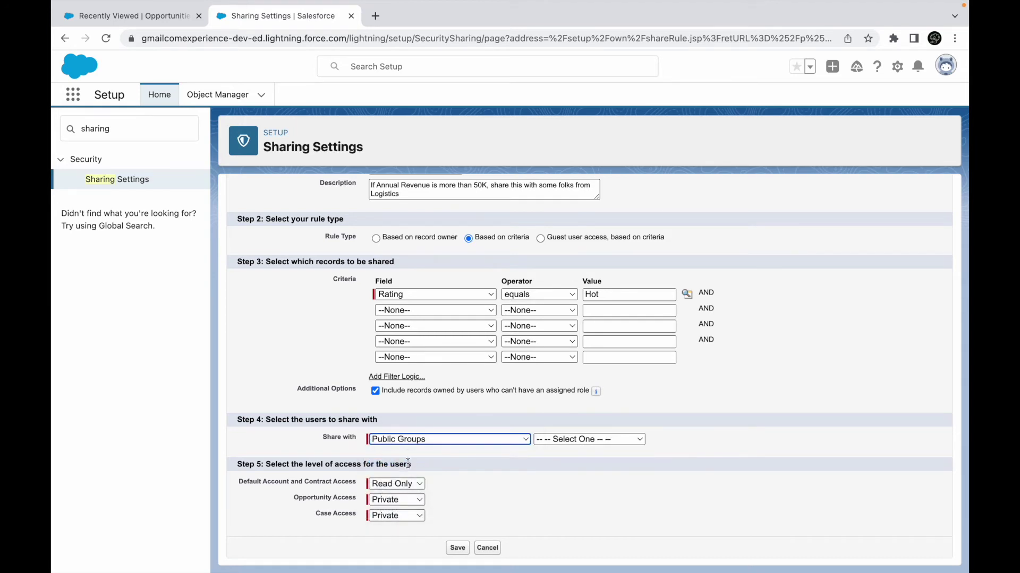
{"action": "left_click", "coordinate": [583, 440]}
{"action": "left_click", "coordinate": [442, 441]}
{"action": "left_click", "coordinate": [428, 441]}
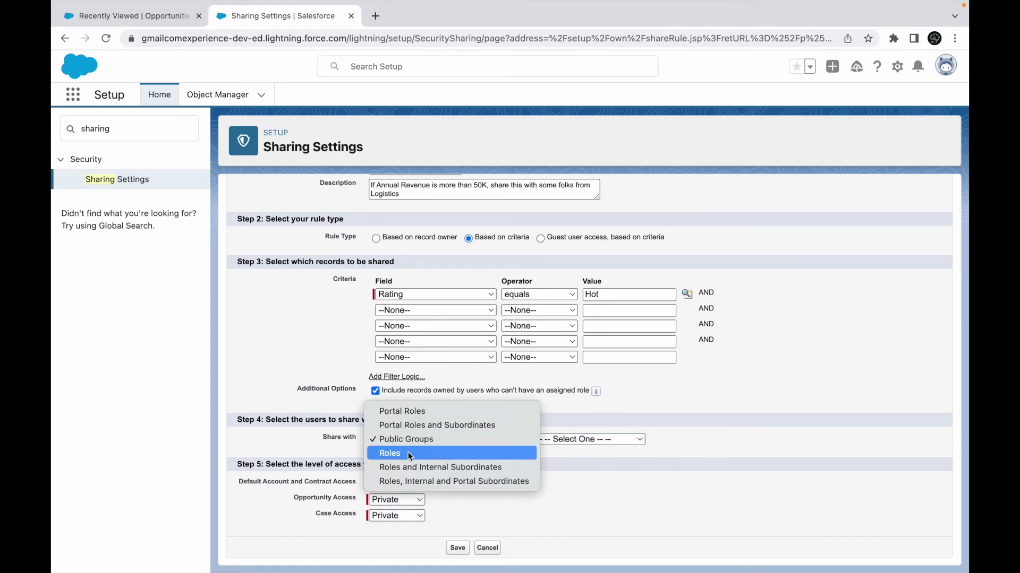
{"action": "left_click", "coordinate": [403, 454]}
{"action": "left_click", "coordinate": [434, 442]}
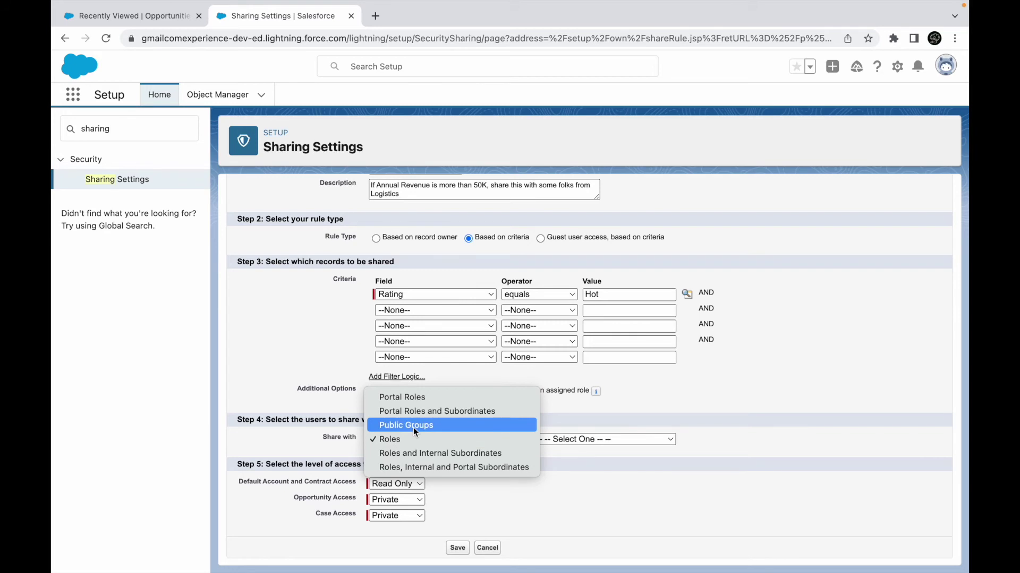
{"action": "left_click", "coordinate": [375, 441]}
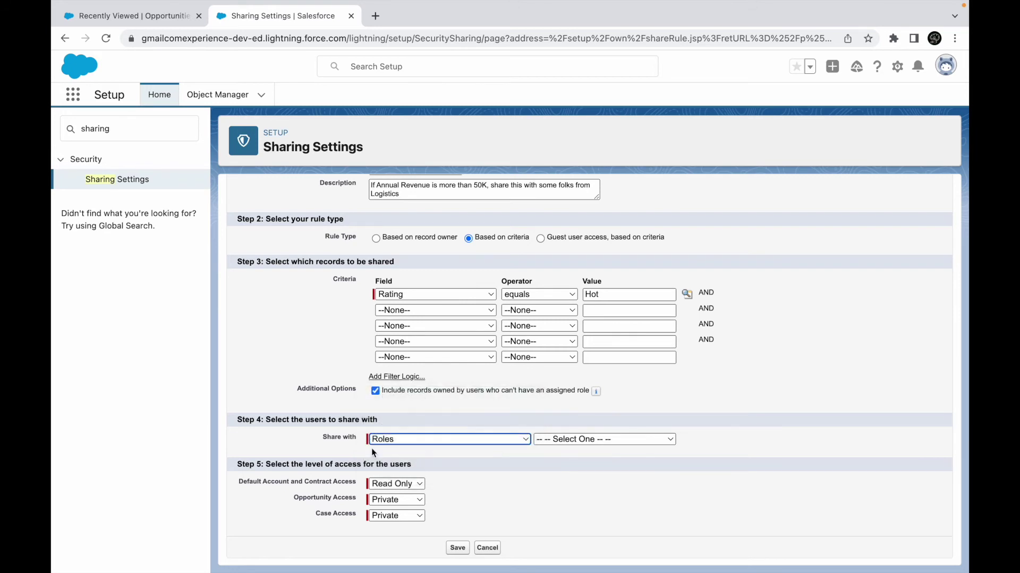
Set account, opportunity and case access to Read Only, and base the rule on record owner
{"action": "left_click", "coordinate": [380, 485]}
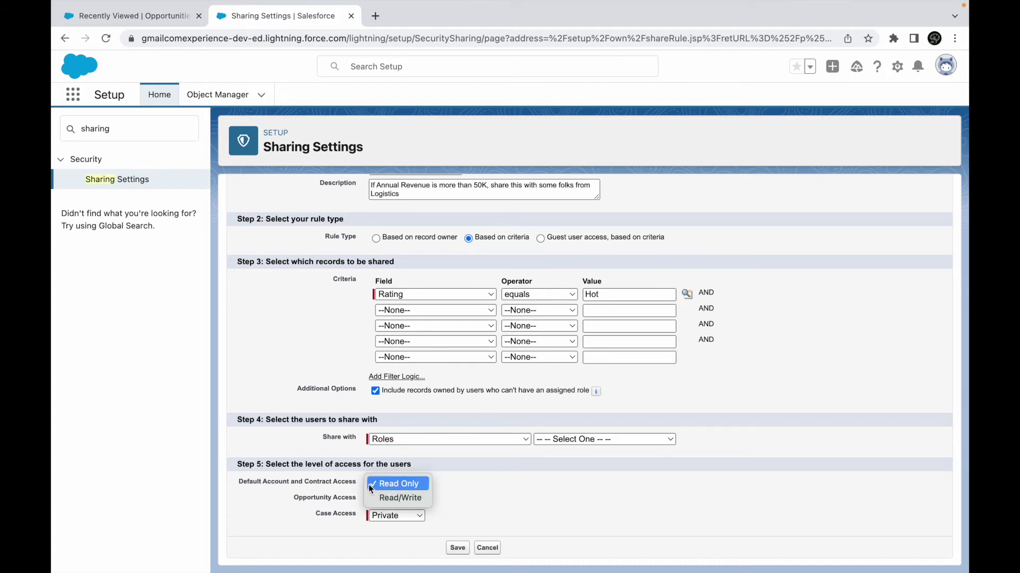
{"action": "left_click", "coordinate": [404, 485]}
{"action": "left_click", "coordinate": [395, 500]}
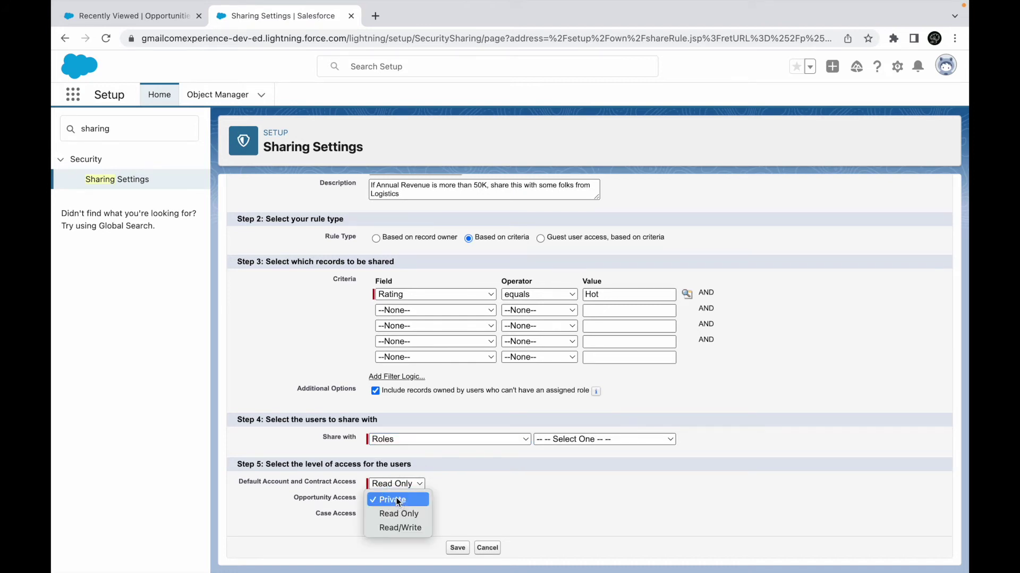
{"action": "left_click", "coordinate": [389, 513]}
{"action": "left_click", "coordinate": [392, 516]}
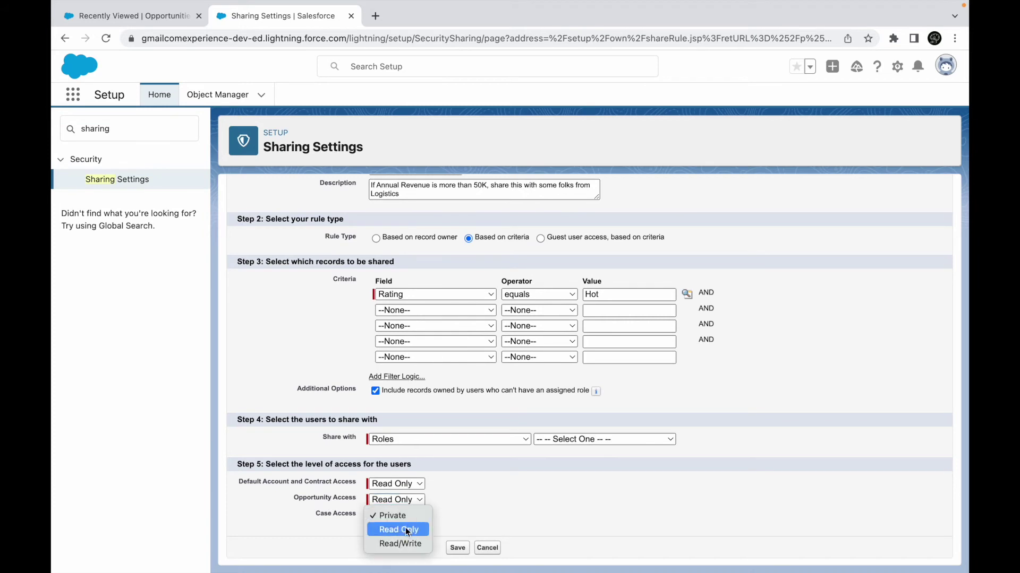
{"action": "left_click", "coordinate": [406, 528]}
{"action": "left_click", "coordinate": [457, 509]}
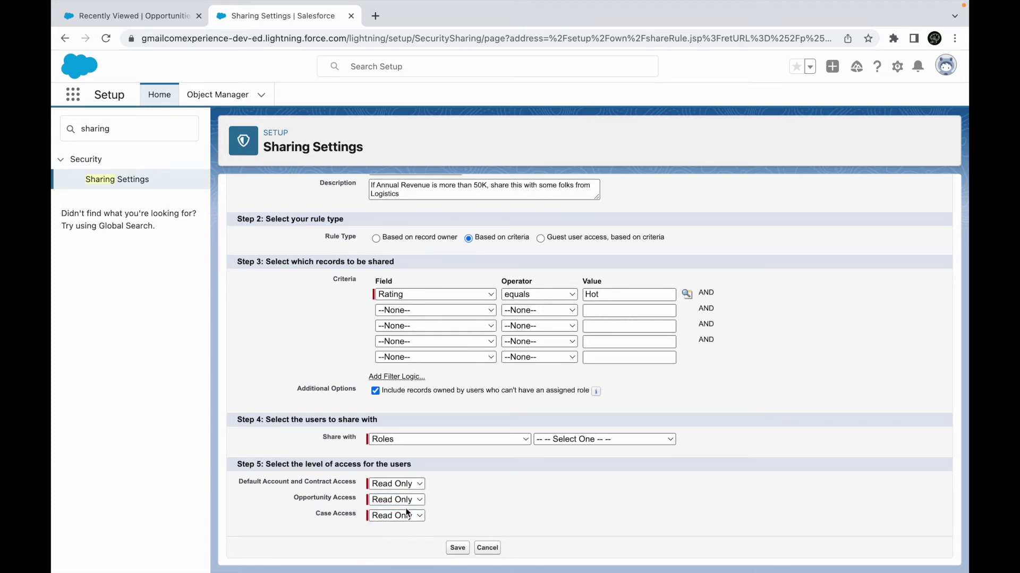
{"action": "left_click", "coordinate": [390, 486]}
{"action": "left_click", "coordinate": [456, 486]}
{"action": "left_click", "coordinate": [456, 512]}
{"action": "scroll", "coordinate": [455, 512], "scroll_direction": "up", "scroll_amount": 3}
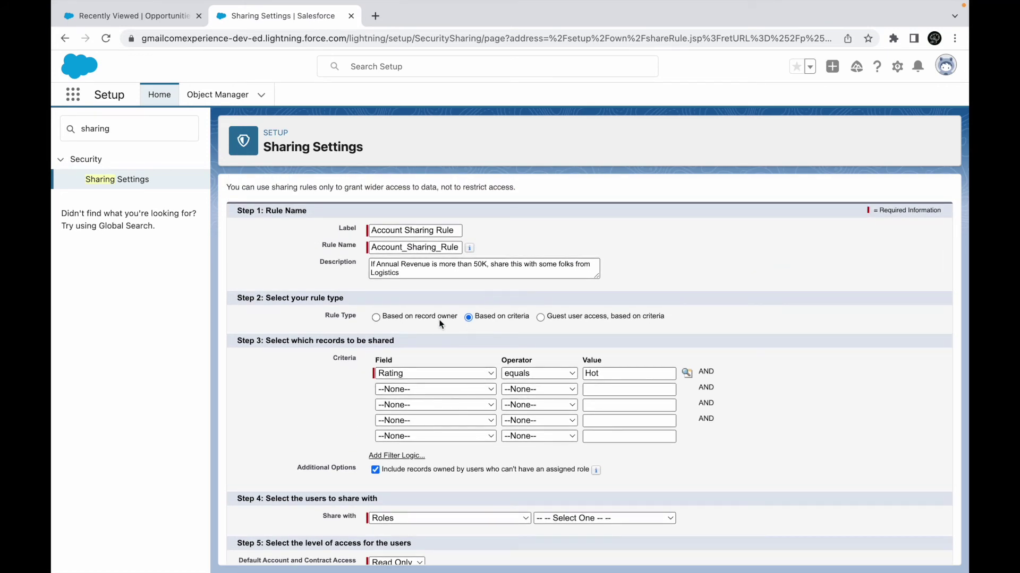
{"action": "left_click", "coordinate": [377, 317]}
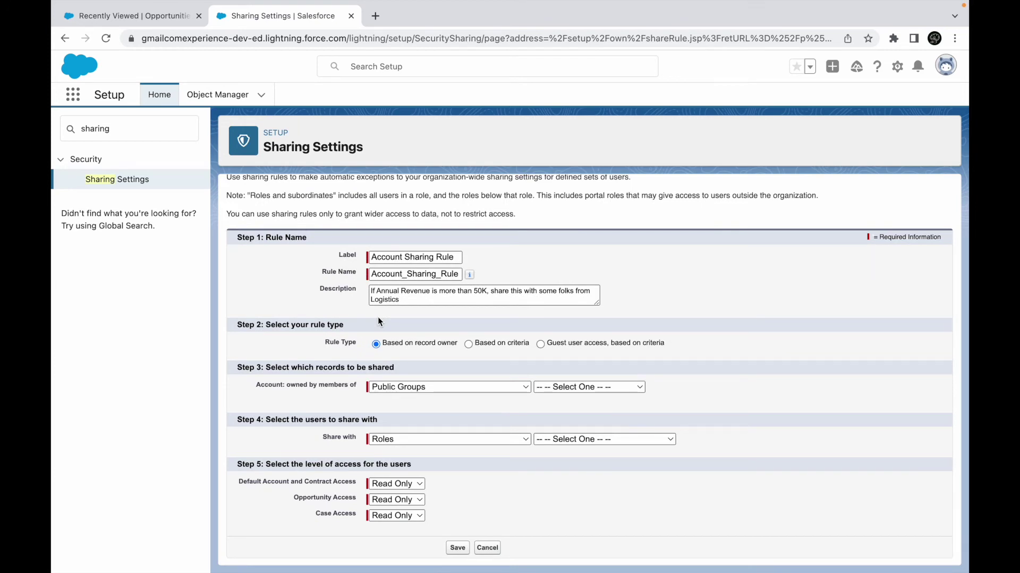
Set the record owners to members of the Roles Channel Sales Team
{"action": "left_click_drag", "start_coordinate": [293, 368], "coordinate": [400, 370]}
{"action": "left_click", "coordinate": [322, 374]}
{"action": "left_click_drag", "start_coordinate": [256, 385], "coordinate": [308, 386]}
{"action": "left_click", "coordinate": [403, 388]}
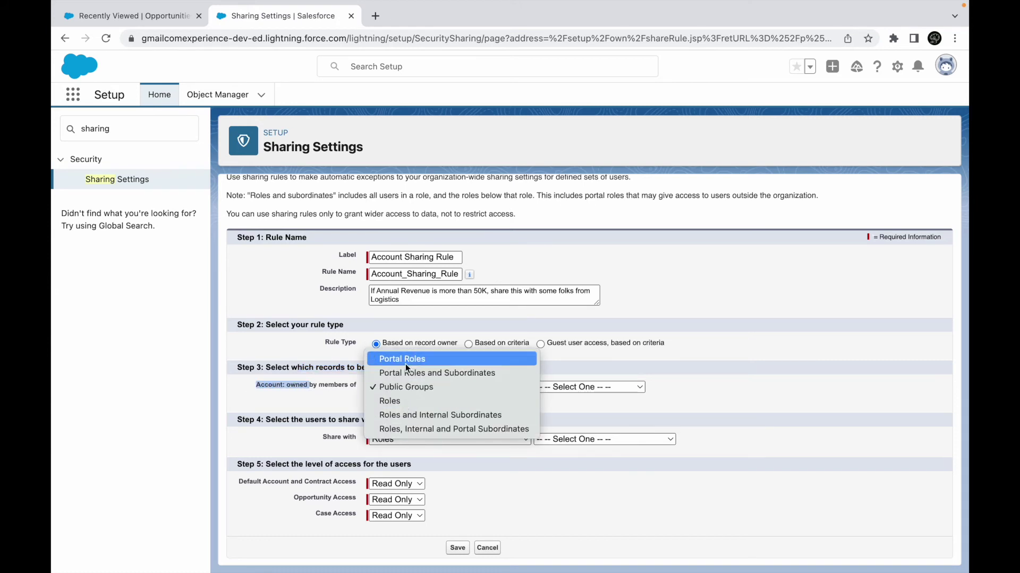
{"action": "left_click", "coordinate": [396, 387]}
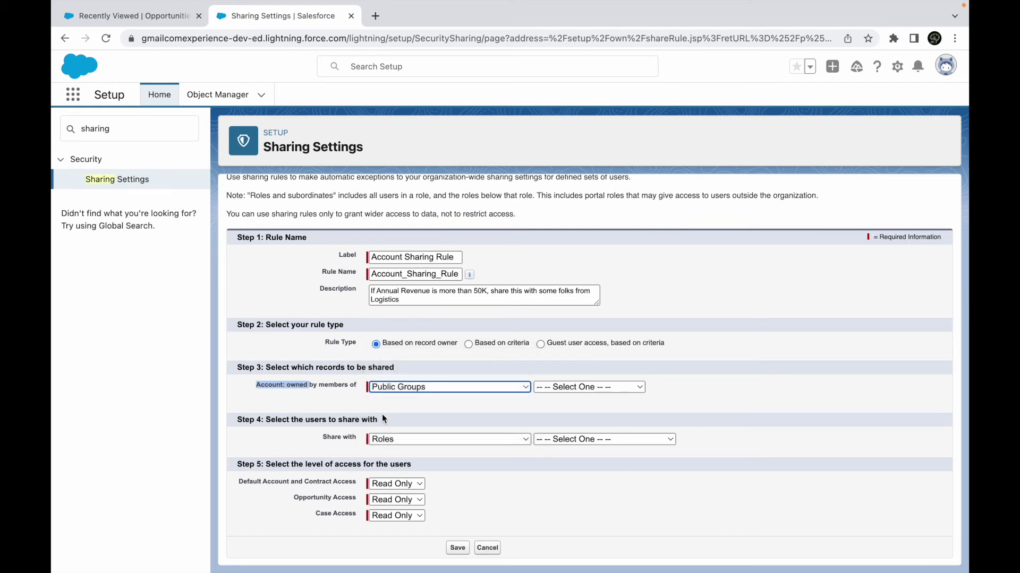
{"action": "left_click", "coordinate": [400, 388]}
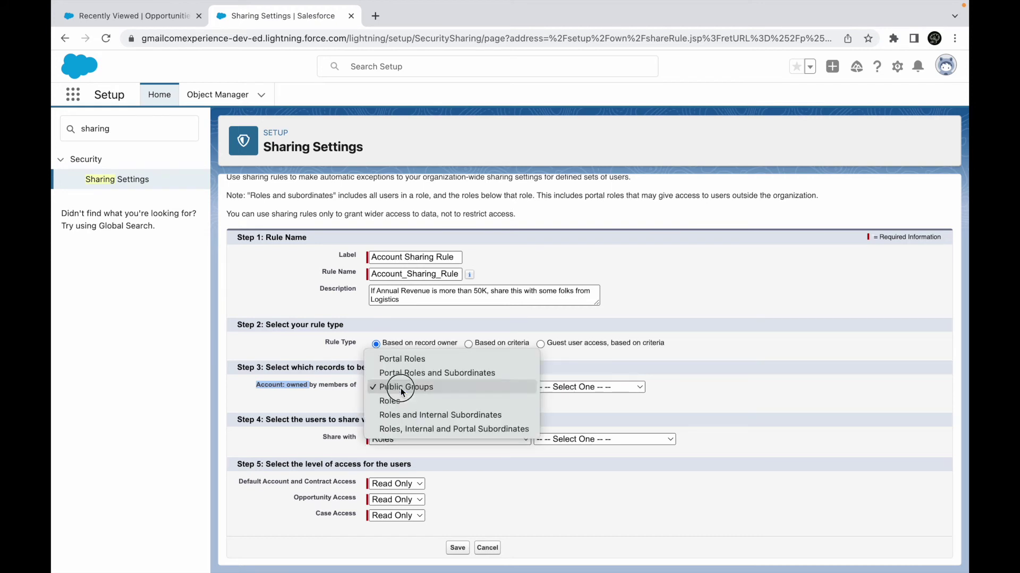
{"action": "left_click", "coordinate": [397, 402]}
{"action": "left_click", "coordinate": [595, 388]}
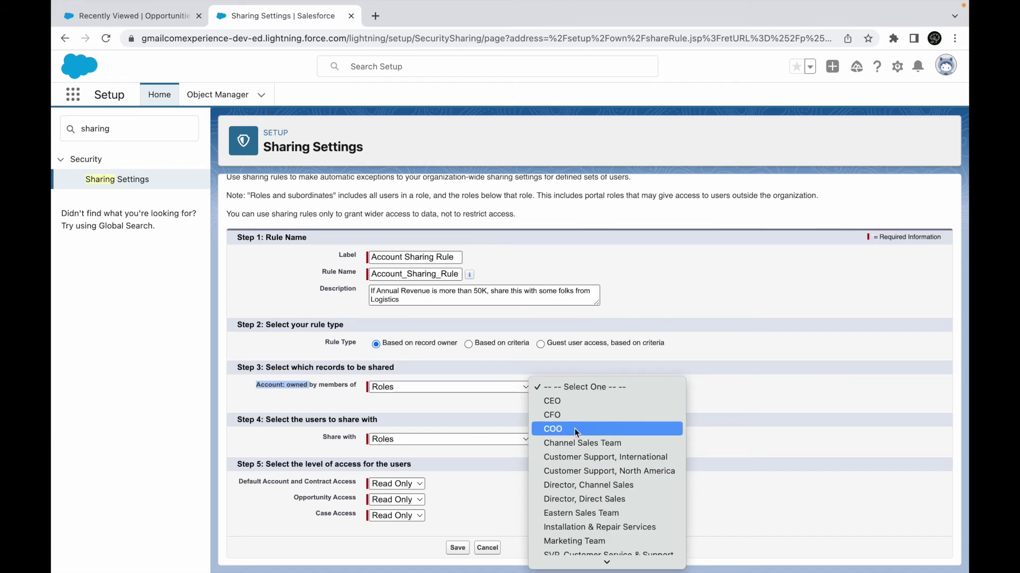
{"action": "left_click", "coordinate": [574, 428]}
{"action": "left_click", "coordinate": [573, 385]}
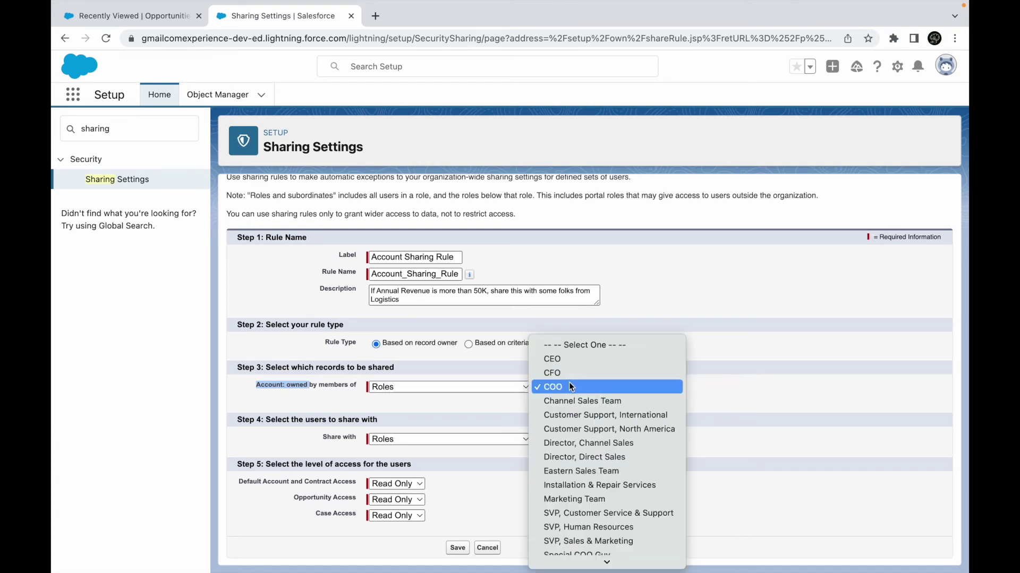
{"action": "left_click", "coordinate": [573, 402]}
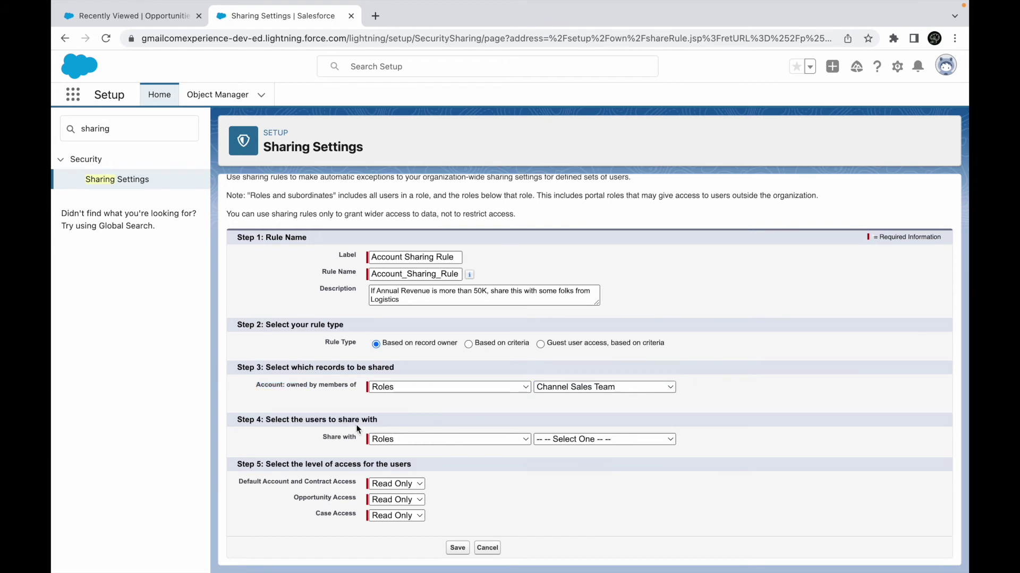
Share the records with the All Internal Users public group
{"action": "left_click", "coordinate": [388, 439]}
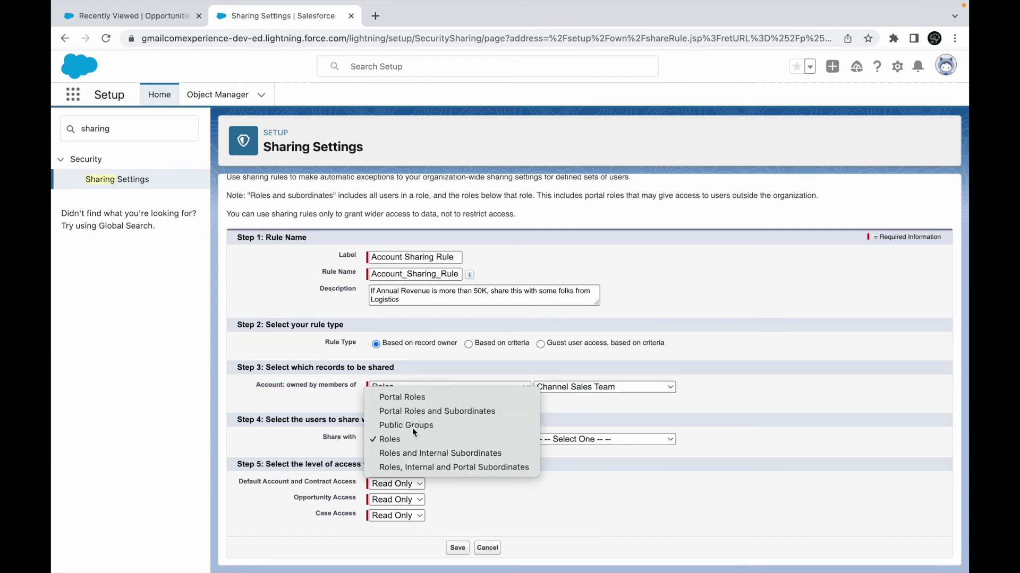
{"action": "left_click", "coordinate": [414, 426]}
{"action": "left_click", "coordinate": [550, 440]}
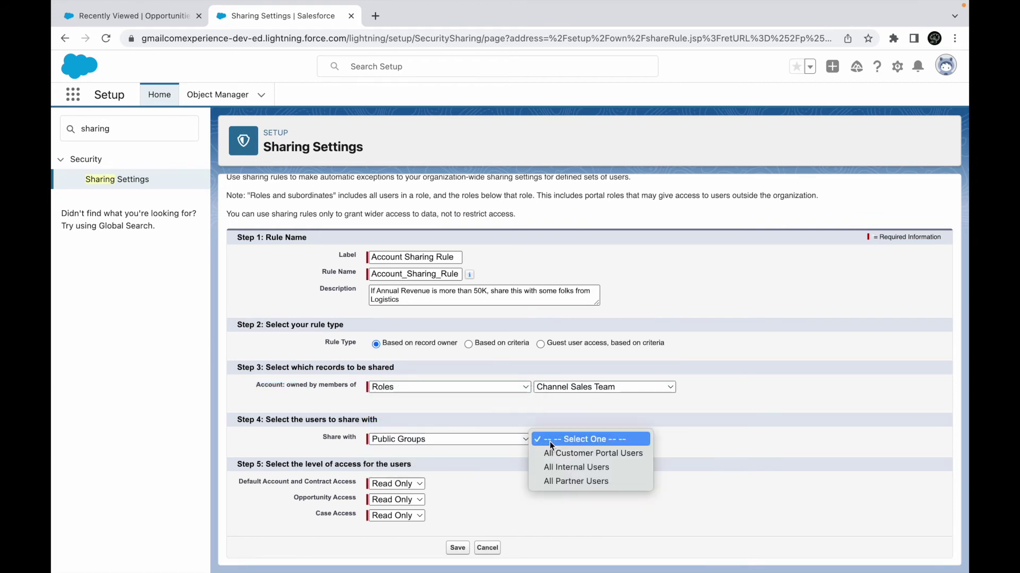
{"action": "left_click", "coordinate": [578, 469]}
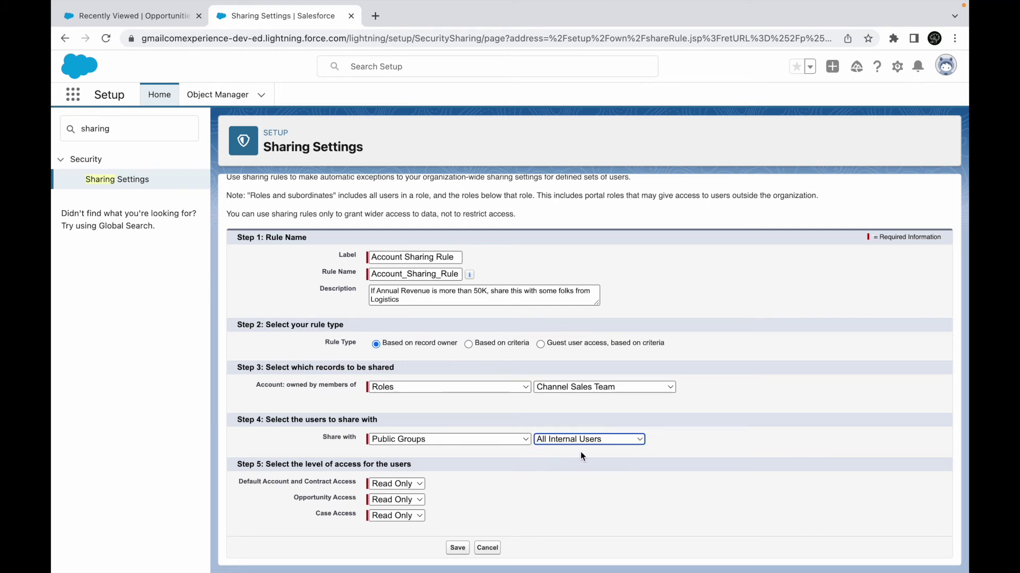
{"action": "left_click", "coordinate": [578, 393]}
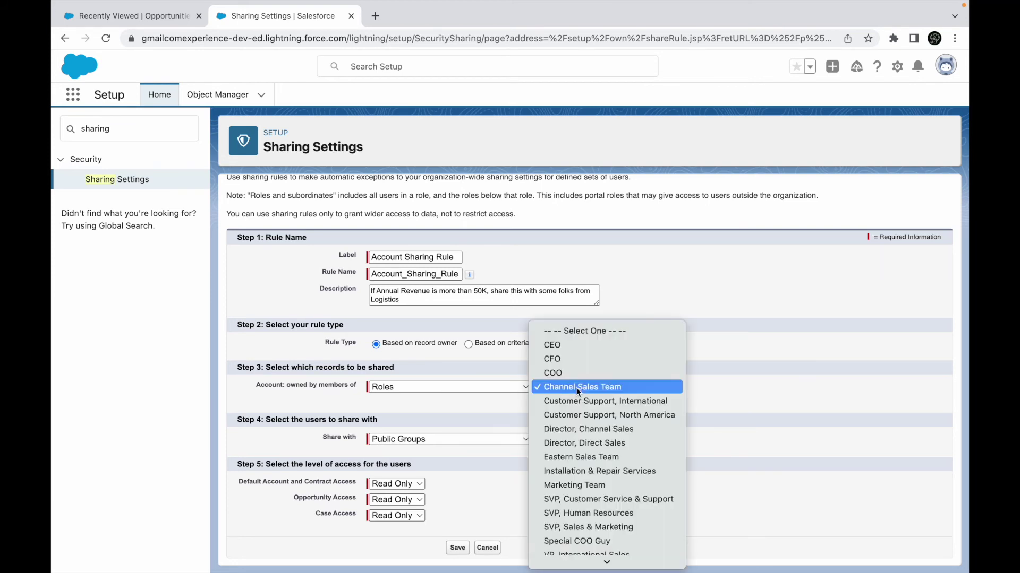
{"action": "left_click", "coordinate": [579, 392]}
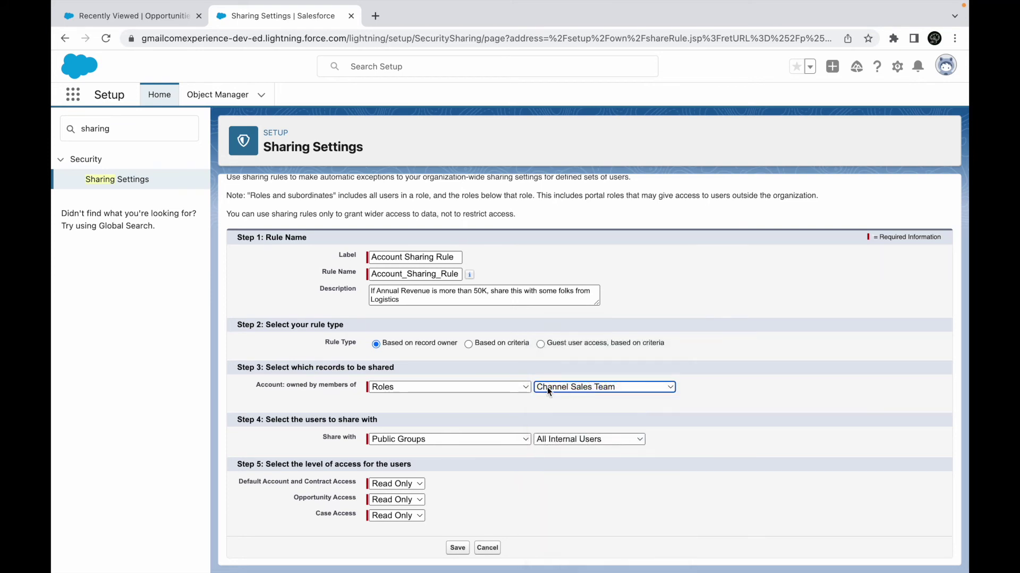
{"action": "left_click", "coordinate": [561, 439]}
{"action": "left_click", "coordinate": [575, 442]}
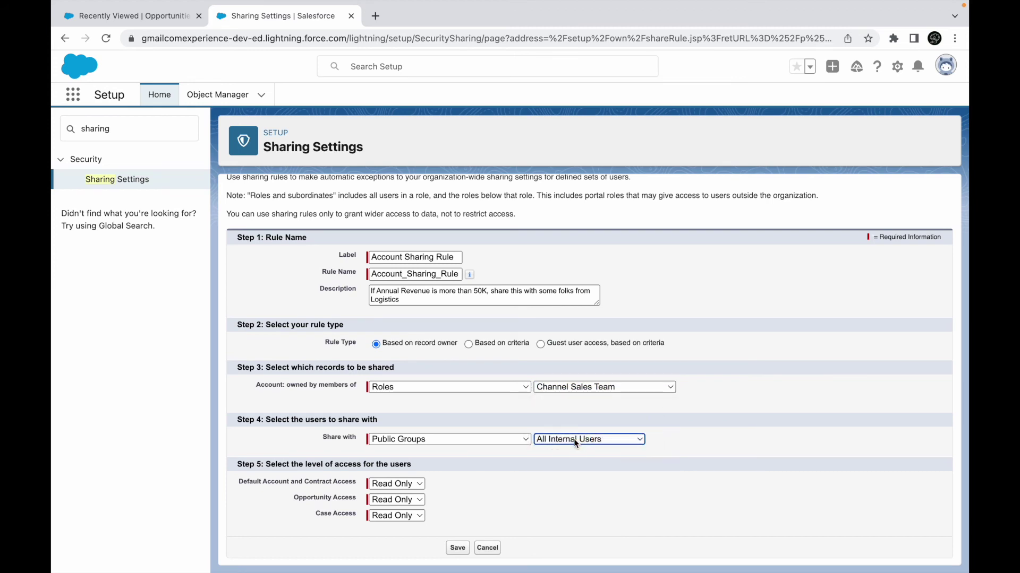
{"action": "left_click", "coordinate": [417, 389]}
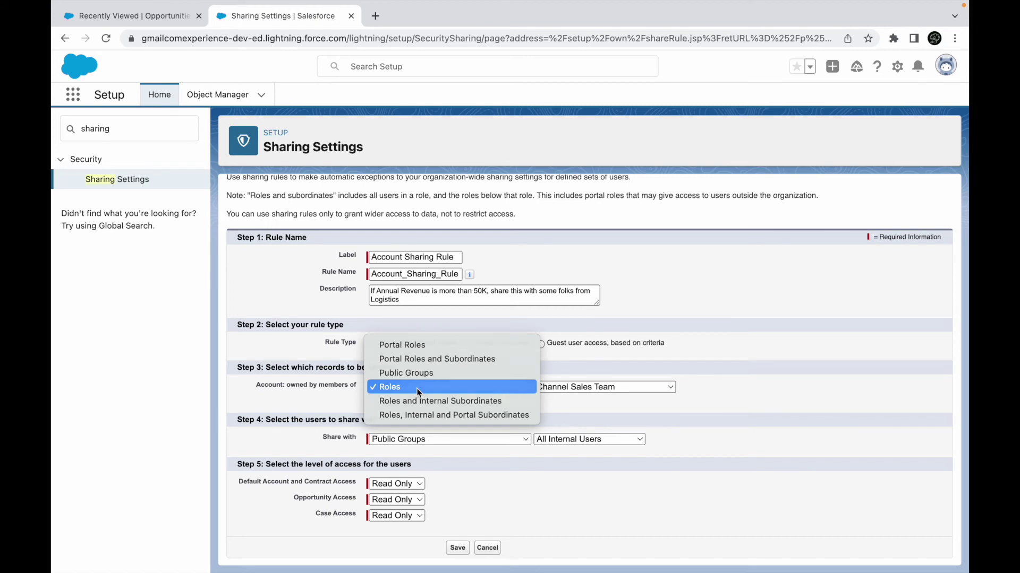
Change the owning role to Marketing Team and share with the SVP, Customer Service & Support role
{"action": "left_click", "coordinate": [417, 389]}
{"action": "left_click", "coordinate": [446, 387]}
{"action": "left_click", "coordinate": [400, 389]}
{"action": "left_click", "coordinate": [593, 389]}
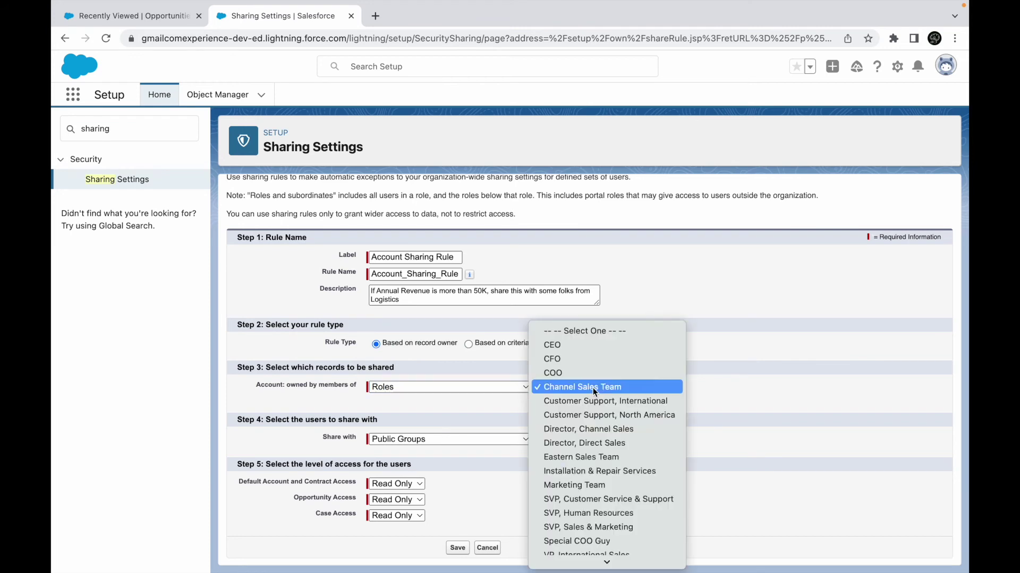
{"action": "left_click", "coordinate": [581, 486]}
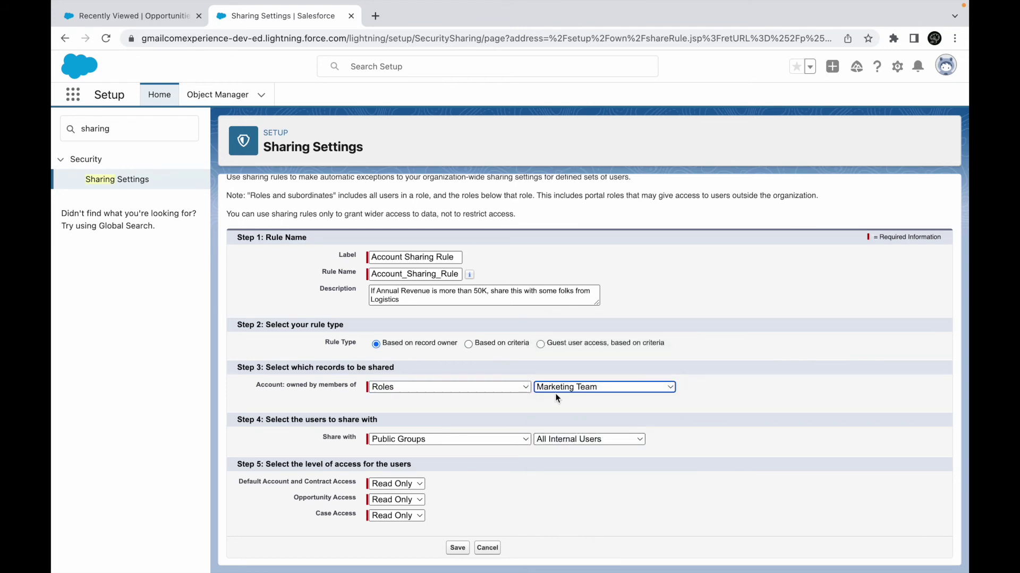
{"action": "left_click", "coordinate": [396, 443]}
{"action": "left_click", "coordinate": [408, 451]}
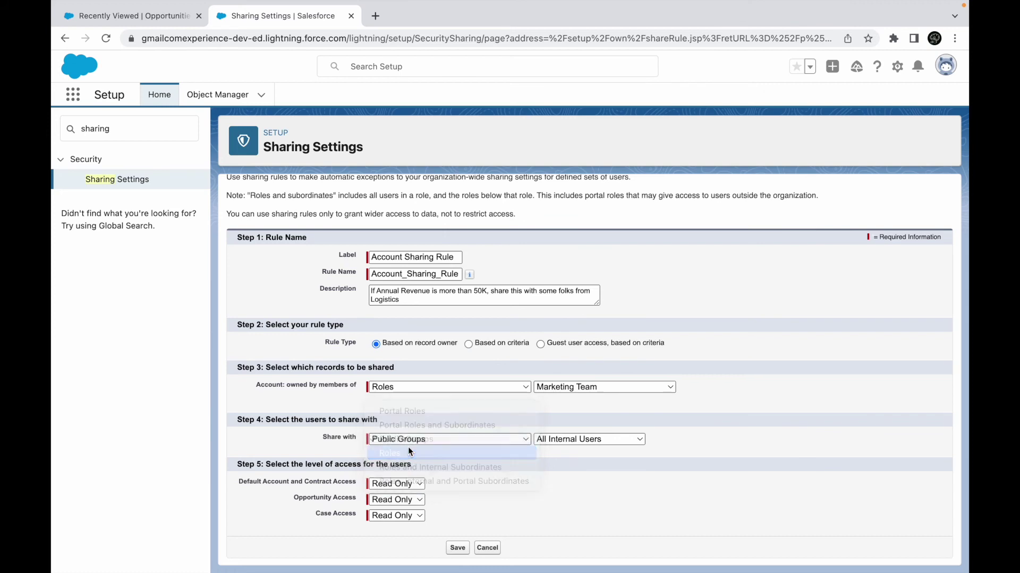
{"action": "left_click", "coordinate": [569, 440]}
{"action": "scroll", "coordinate": [587, 508], "scroll_direction": "down", "scroll_amount": 3}
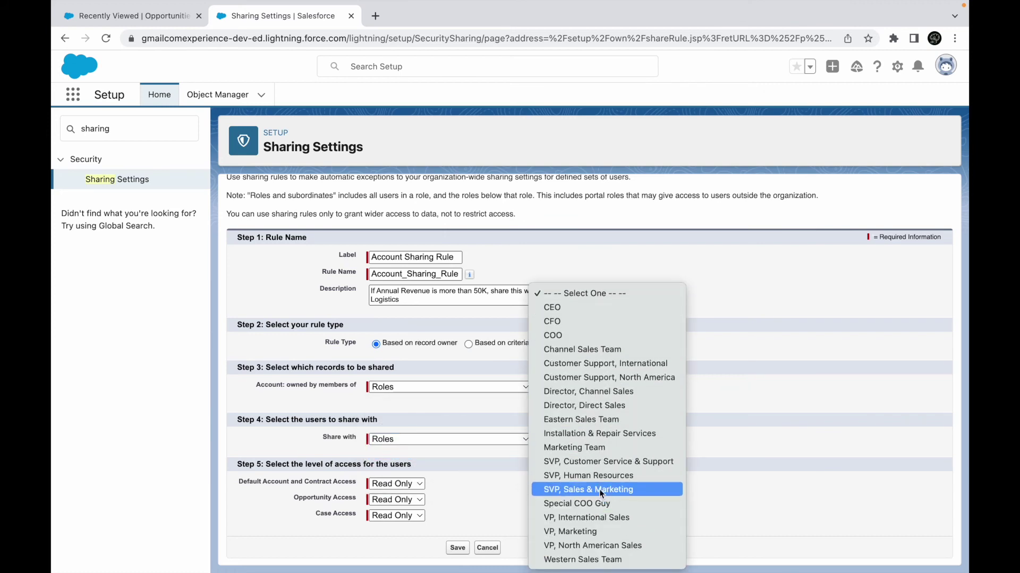
{"action": "key", "text": "Escape"}
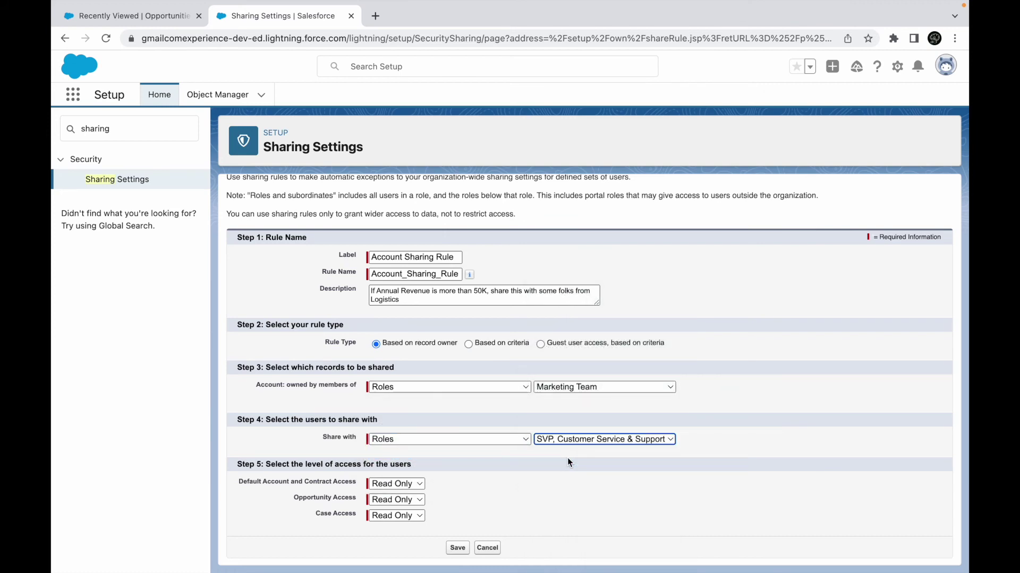
Keep account access Read Only and grant Read/Write opportunity access
{"action": "left_click", "coordinate": [408, 483]}
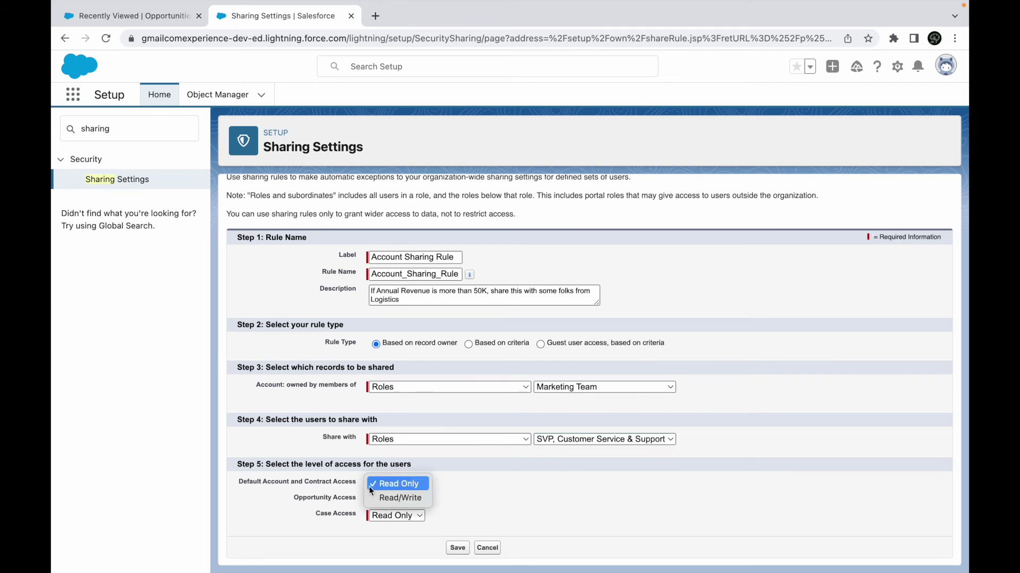
{"action": "left_click", "coordinate": [333, 508]}
{"action": "left_click", "coordinate": [396, 499]}
{"action": "left_click", "coordinate": [400, 513]}
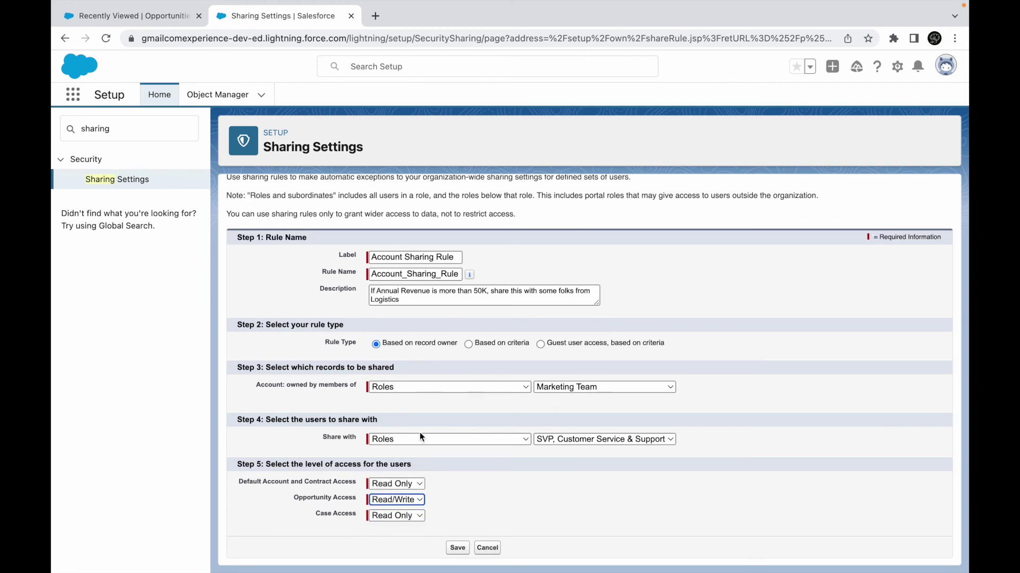
{"action": "scroll", "coordinate": [480, 447], "scroll_direction": "up", "scroll_amount": 2}
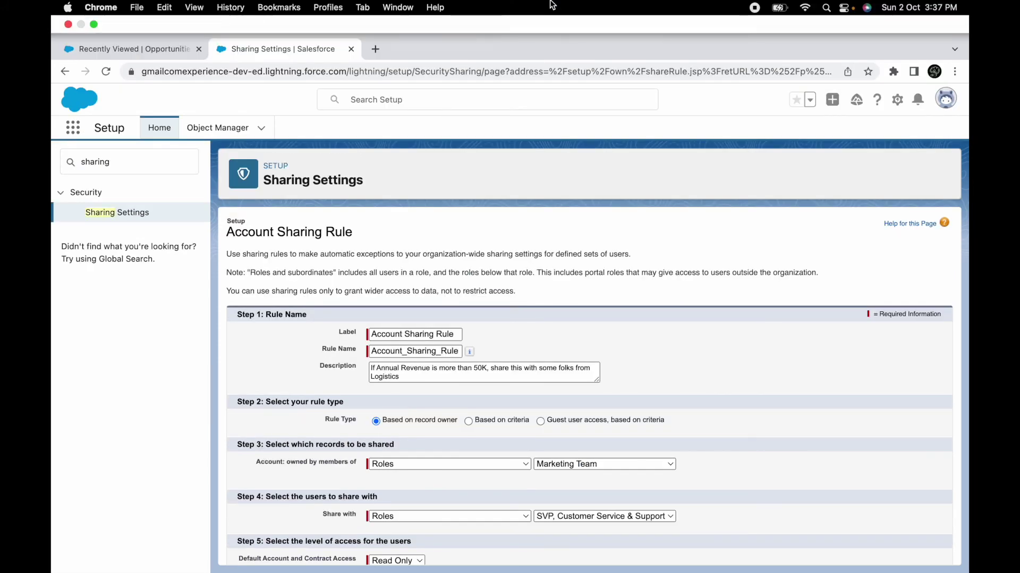
{"action": "key", "text": "ctrl+Up"}
In Keynote, highlight the words Which, With and What on slide 22 for emphasis
{"action": "left_click", "coordinate": [524, 65]}
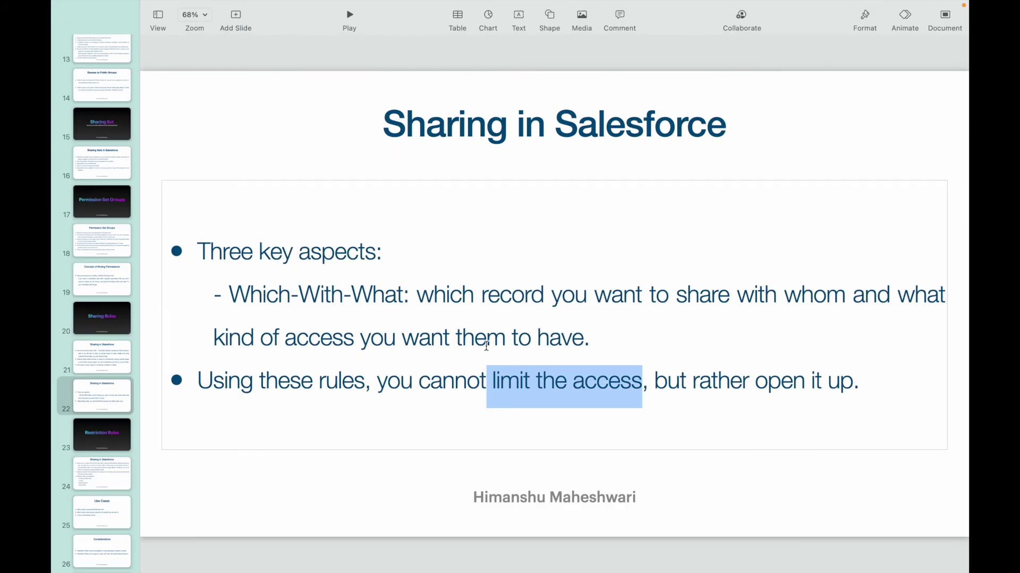
{"action": "left_click_drag", "start_coordinate": [230, 292], "coordinate": [397, 292]}
{"action": "double_click", "coordinate": [260, 295]}
{"action": "double_click", "coordinate": [321, 295]}
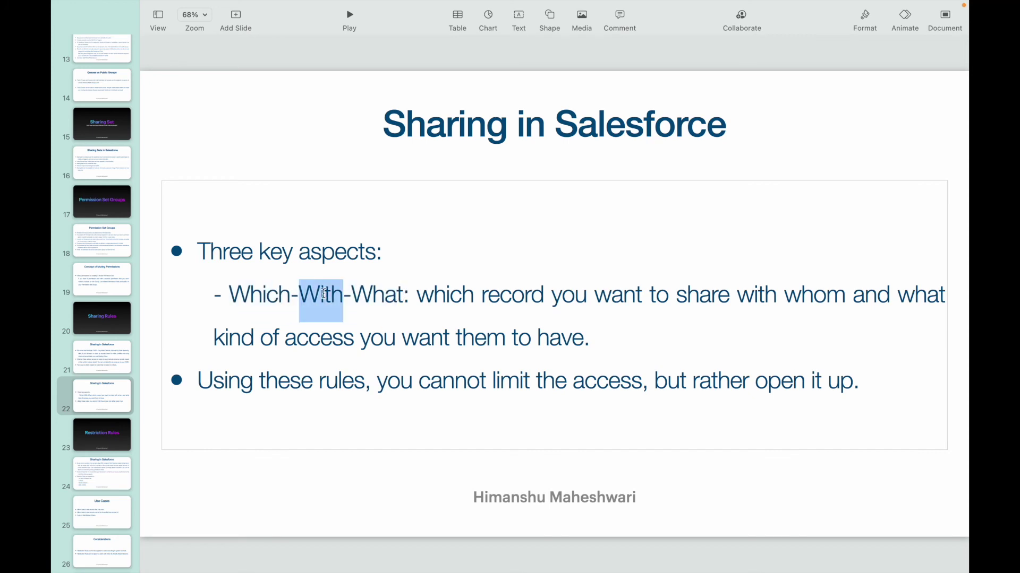
{"action": "double_click", "coordinate": [373, 286]}
{"action": "double_click", "coordinate": [261, 297]}
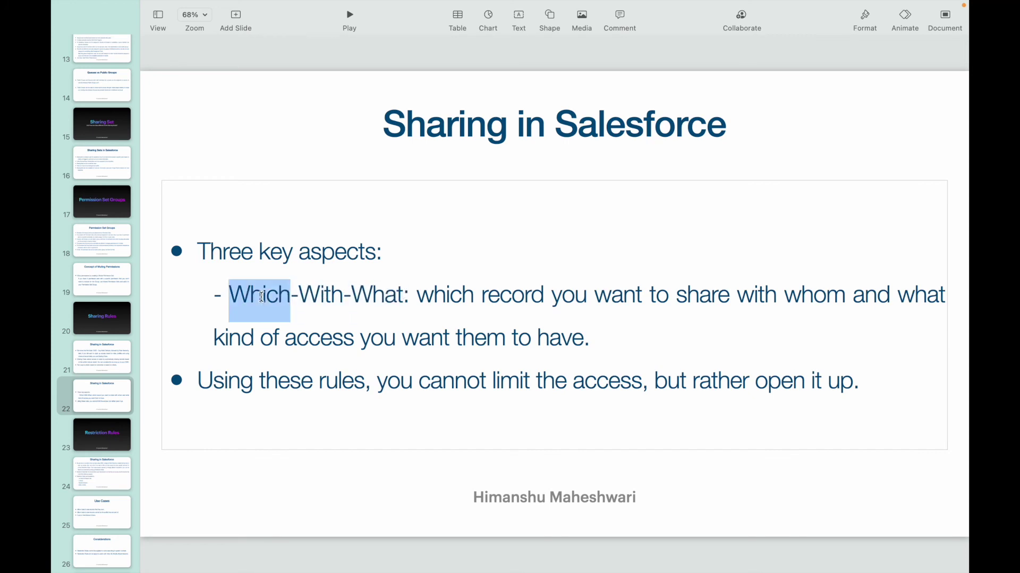
{"action": "double_click", "coordinate": [386, 294]}
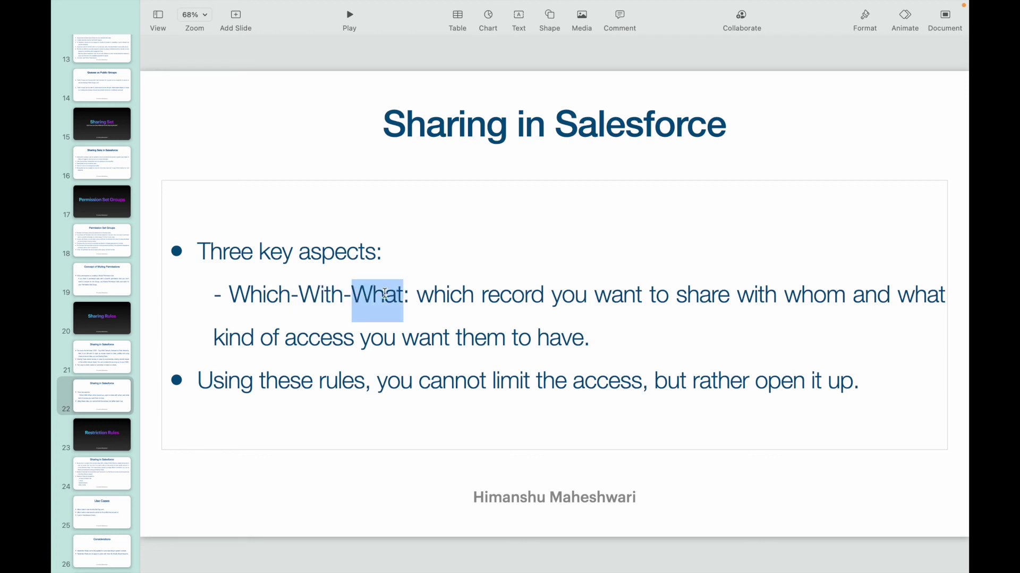
{"action": "left_click", "coordinate": [400, 397]}
Highlight 'limit' in the 'Using these rules' sentence, then return to slide 21
{"action": "left_click", "coordinate": [567, 379]}
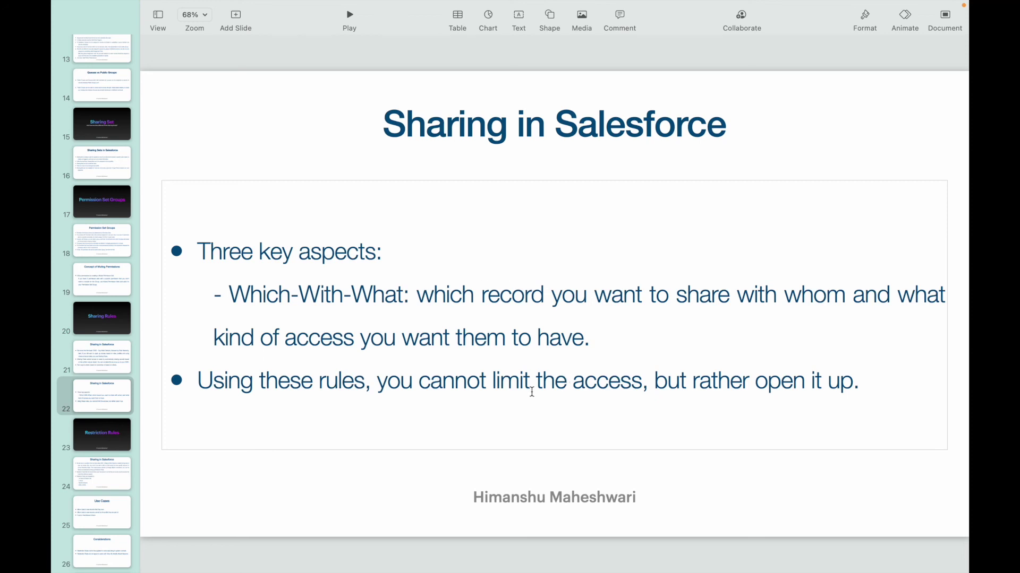
{"action": "double_click", "coordinate": [519, 381]}
{"action": "left_click", "coordinate": [600, 374]}
{"action": "left_click", "coordinate": [101, 365]}
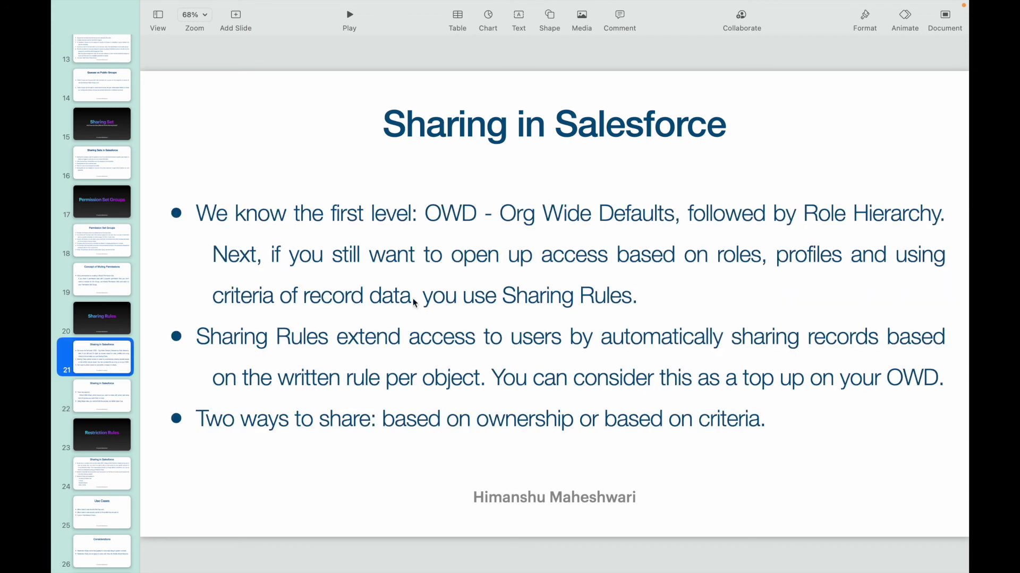
{"action": "mouse_move", "coordinate": [717, 5]}
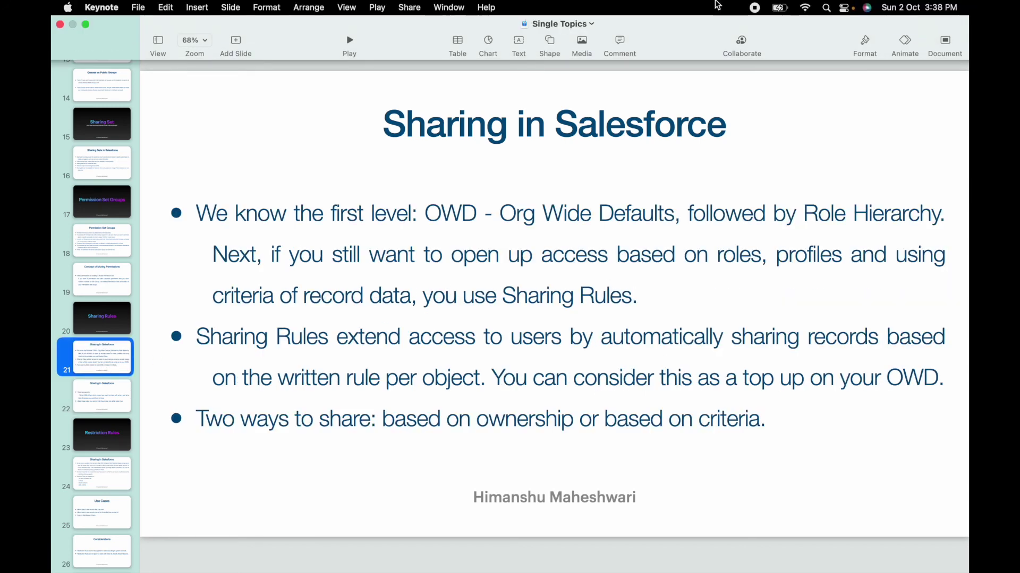